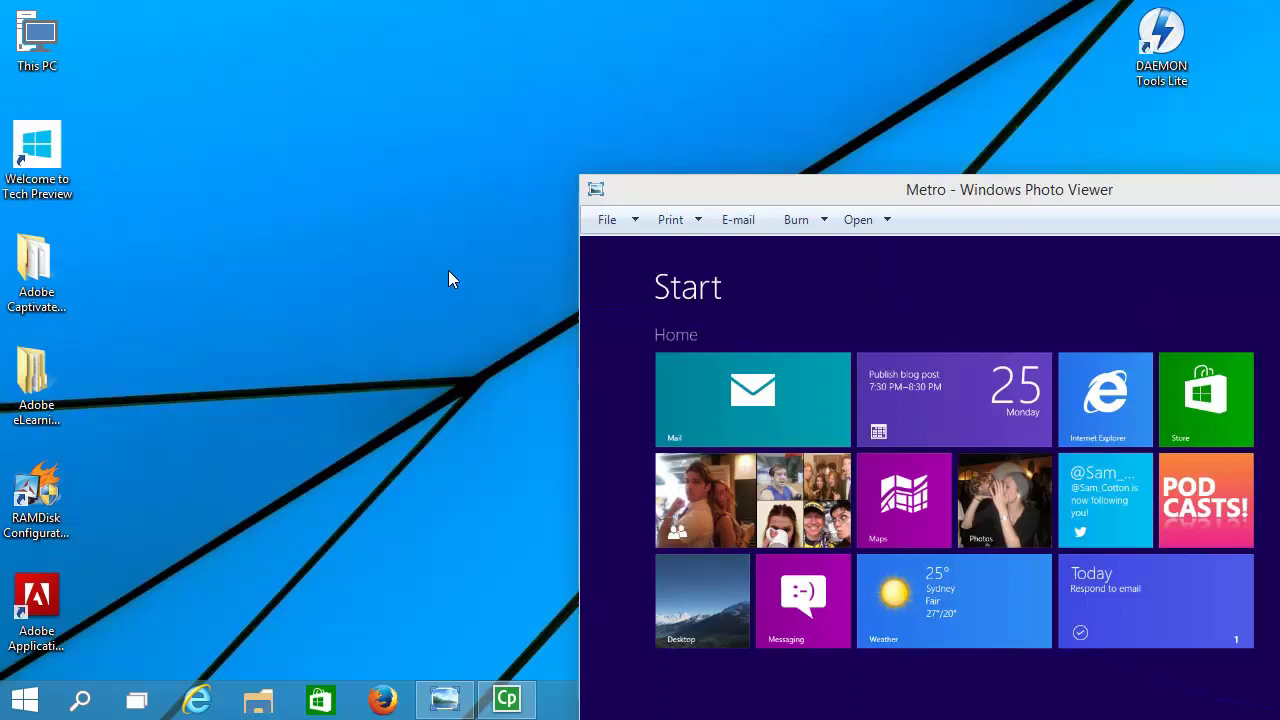
Display the Start menu beside the Metro picture for comparison, and close the picture viewer.
left_click(27, 706)
left_click(18, 705)
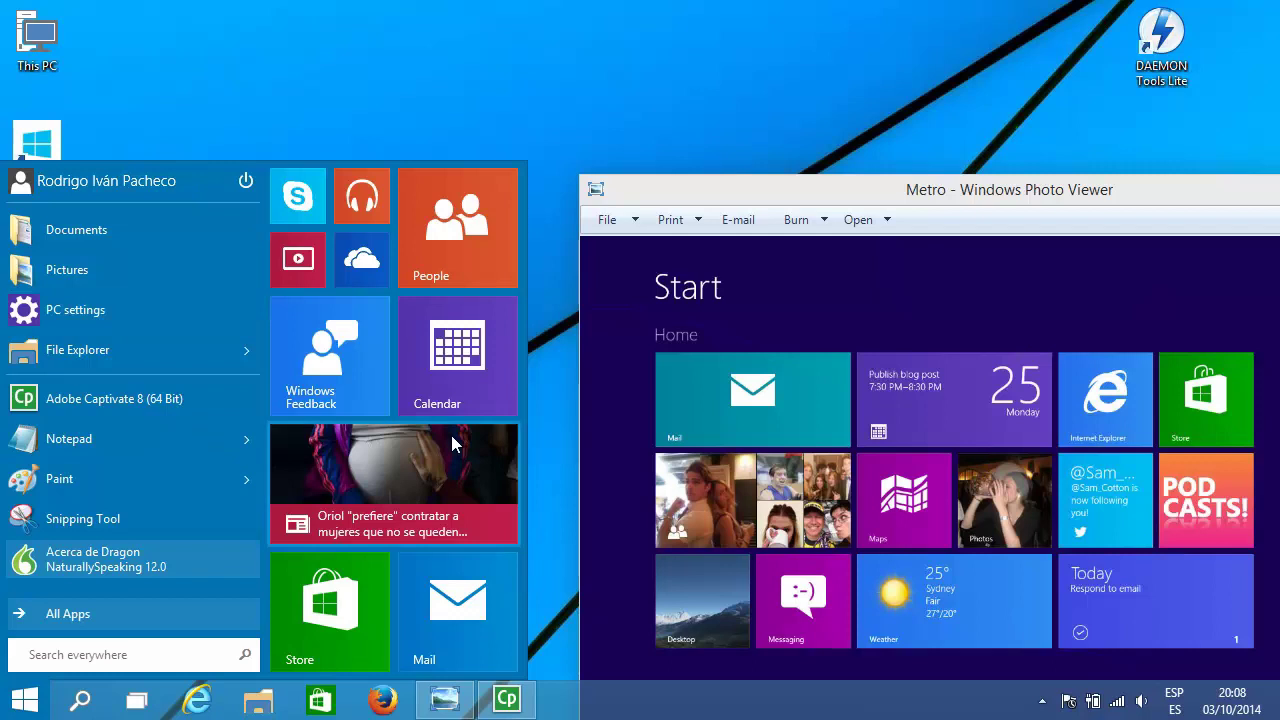
left_click(478, 40)
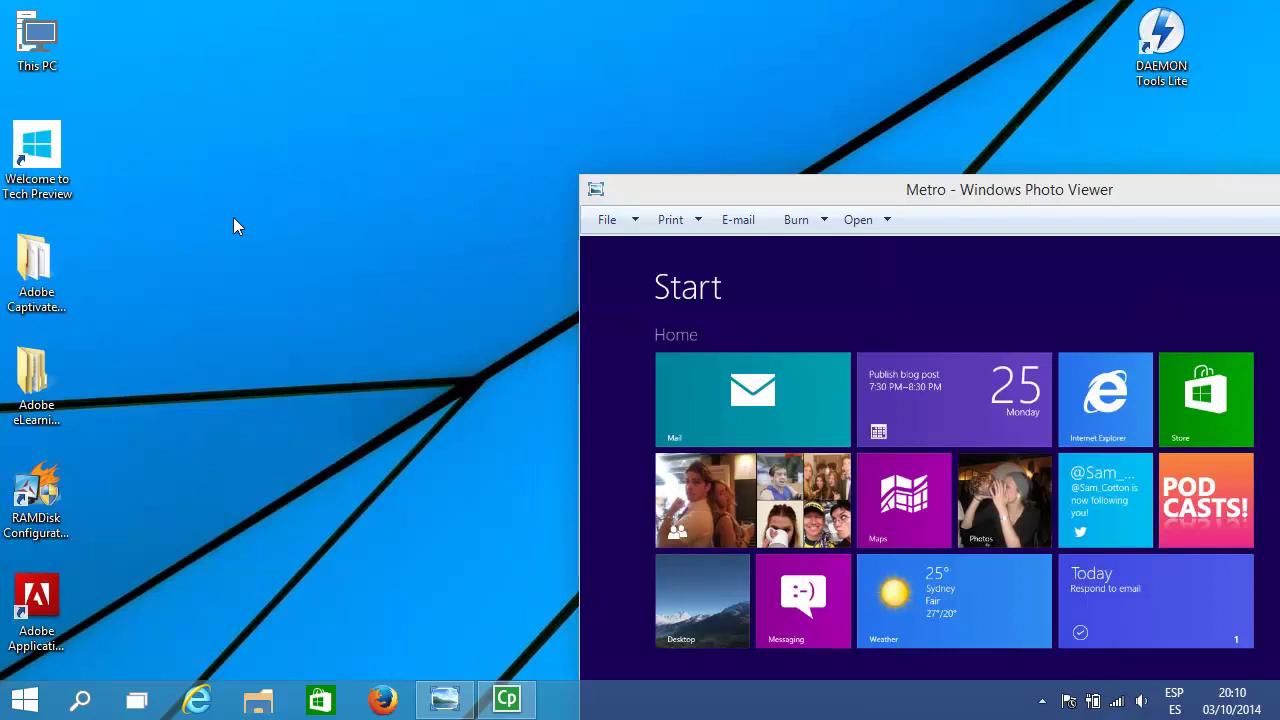
double_click(596, 190)
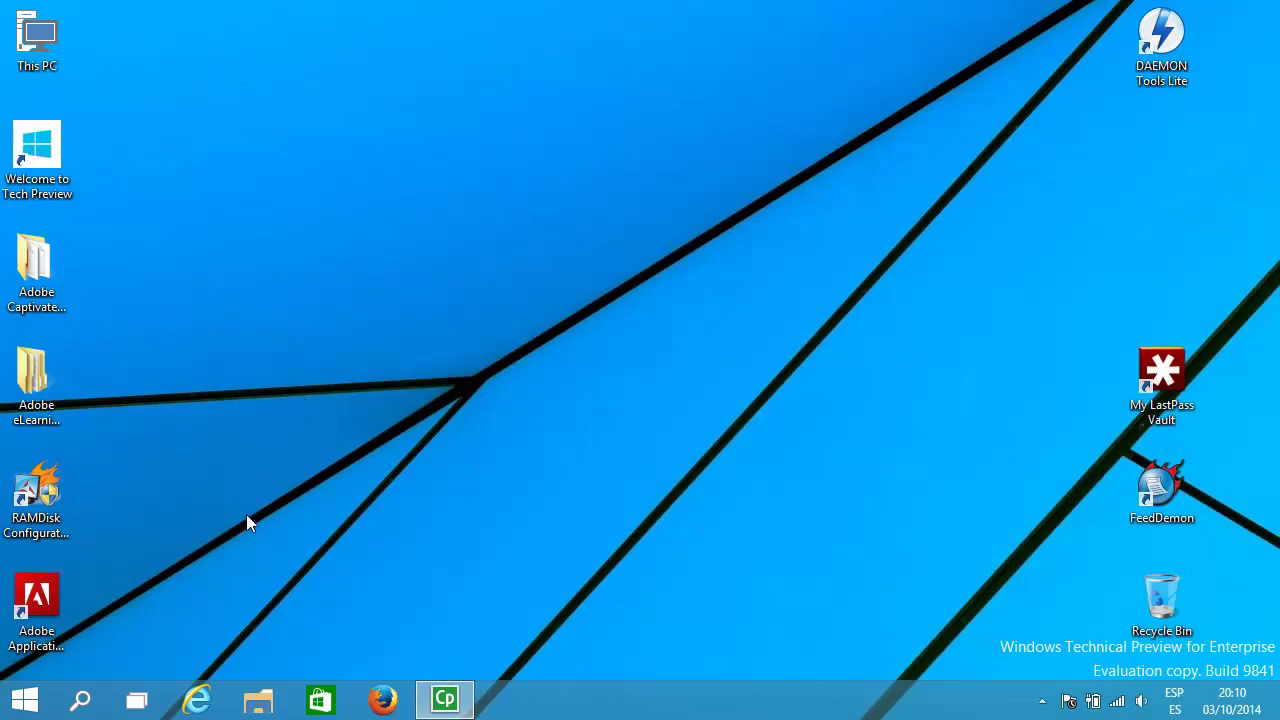
Pin Paint from the Start menu's program list to Start as a tile.
left_click(25, 700)
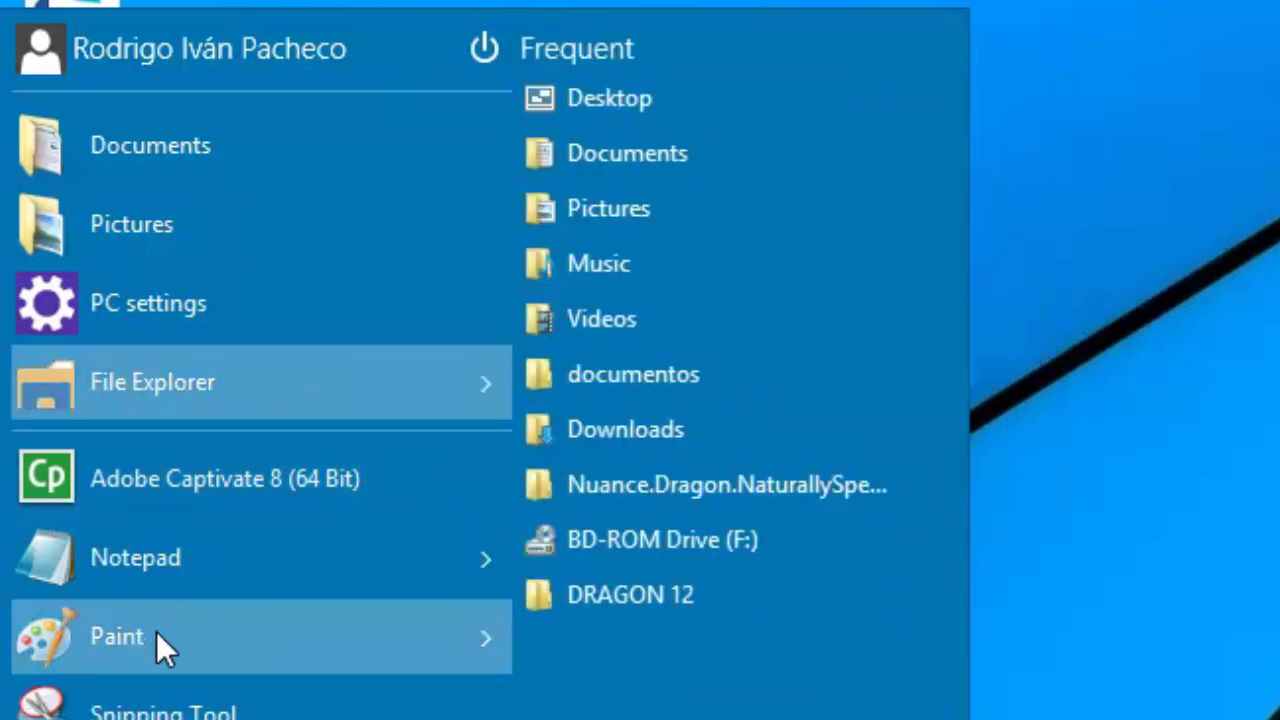
mouse_move(152, 645)
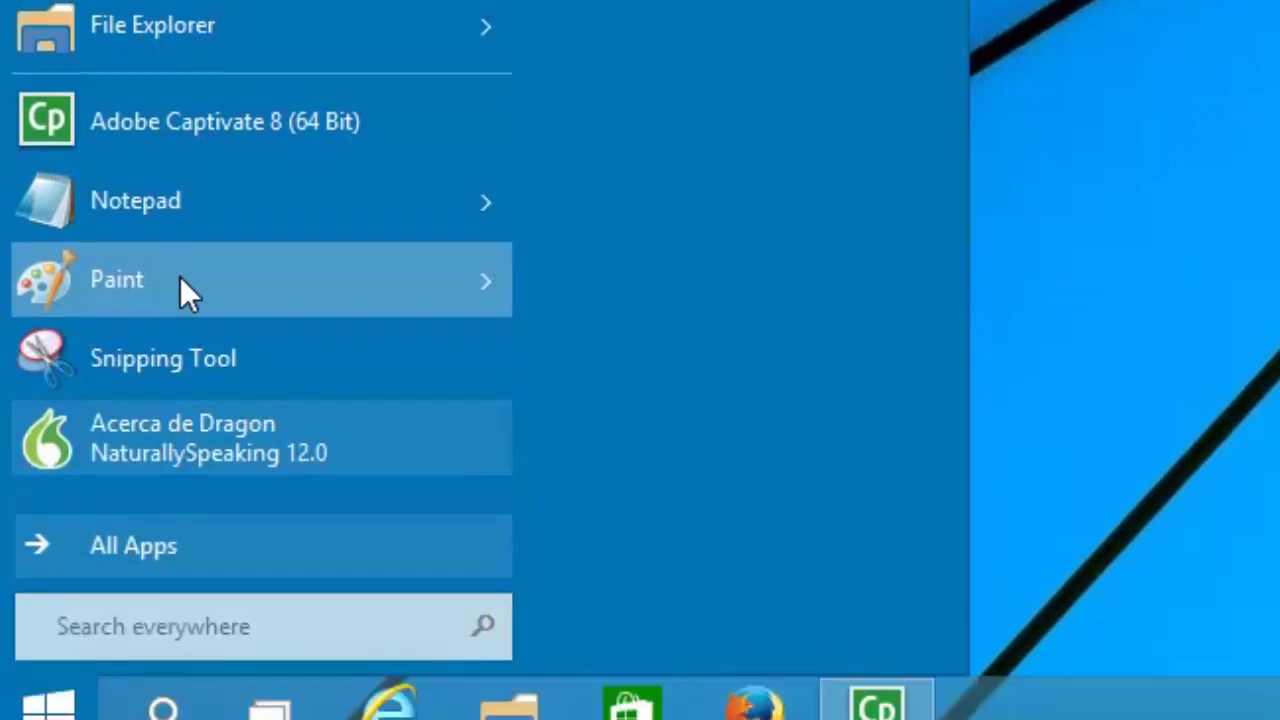
right_click(181, 635)
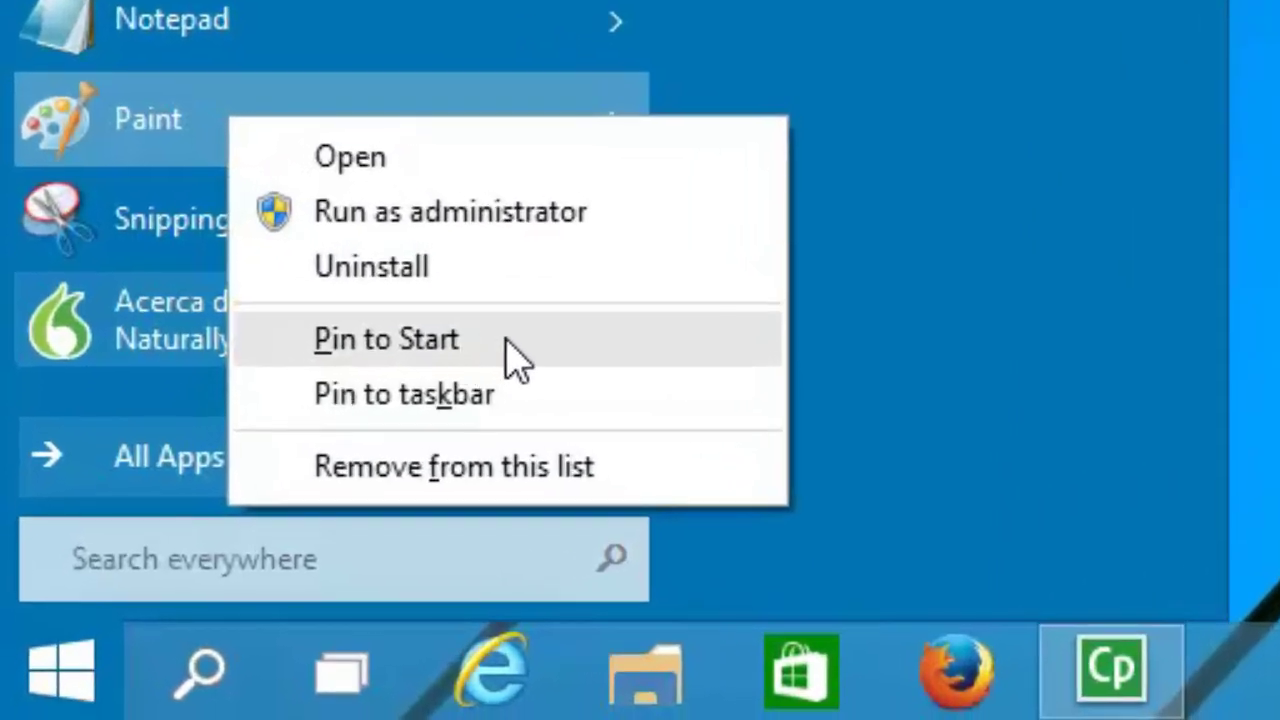
left_click(517, 358)
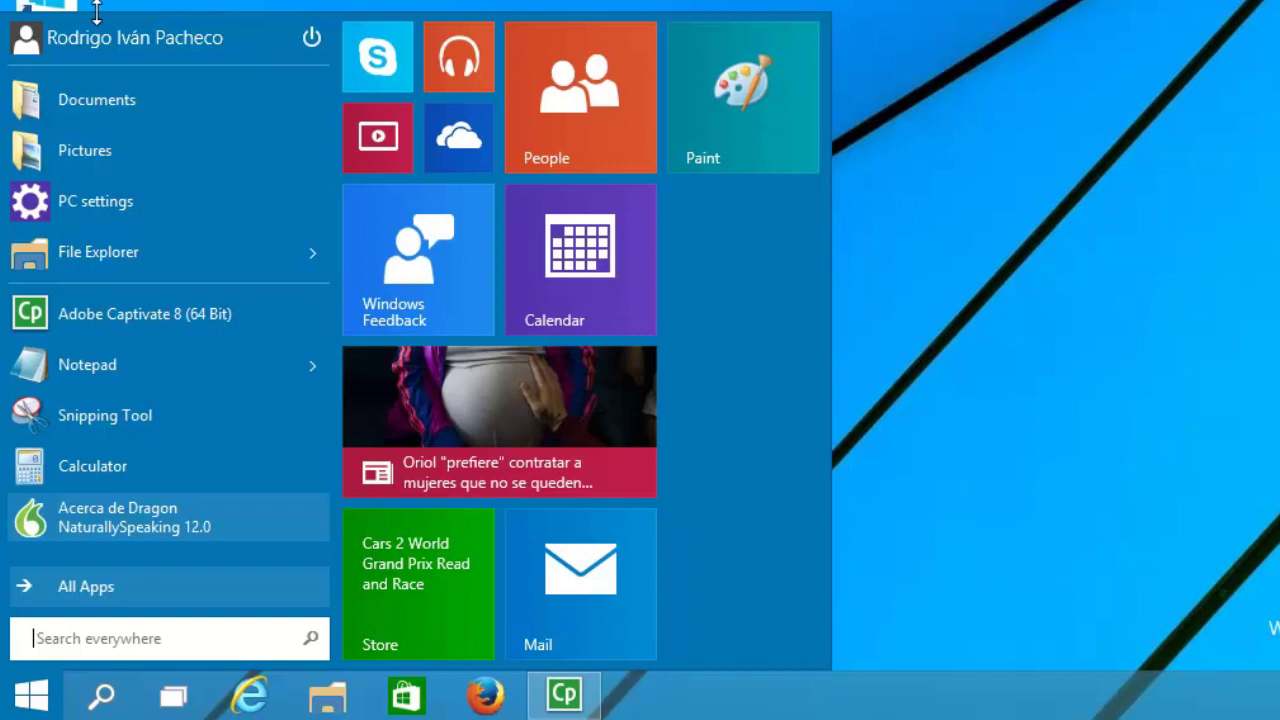
left_click(1030, 77)
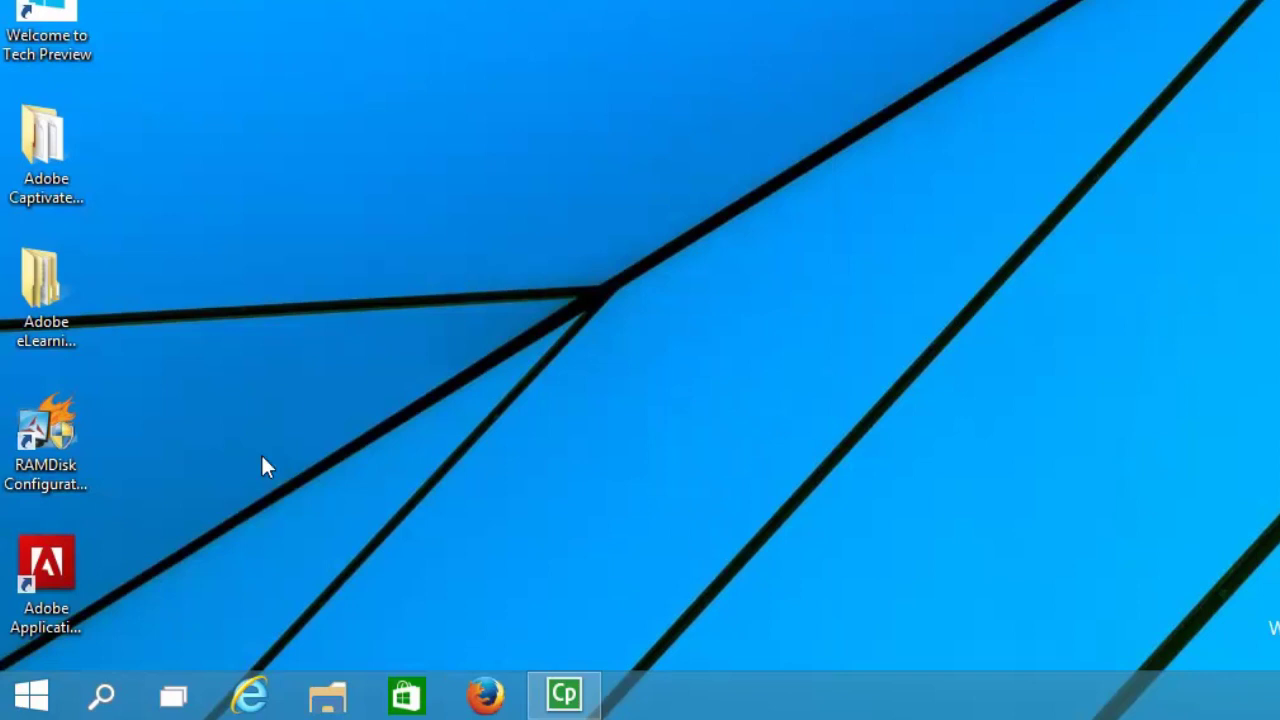
Resize the Paint tile in the Start menu to Small.
left_click(37, 709)
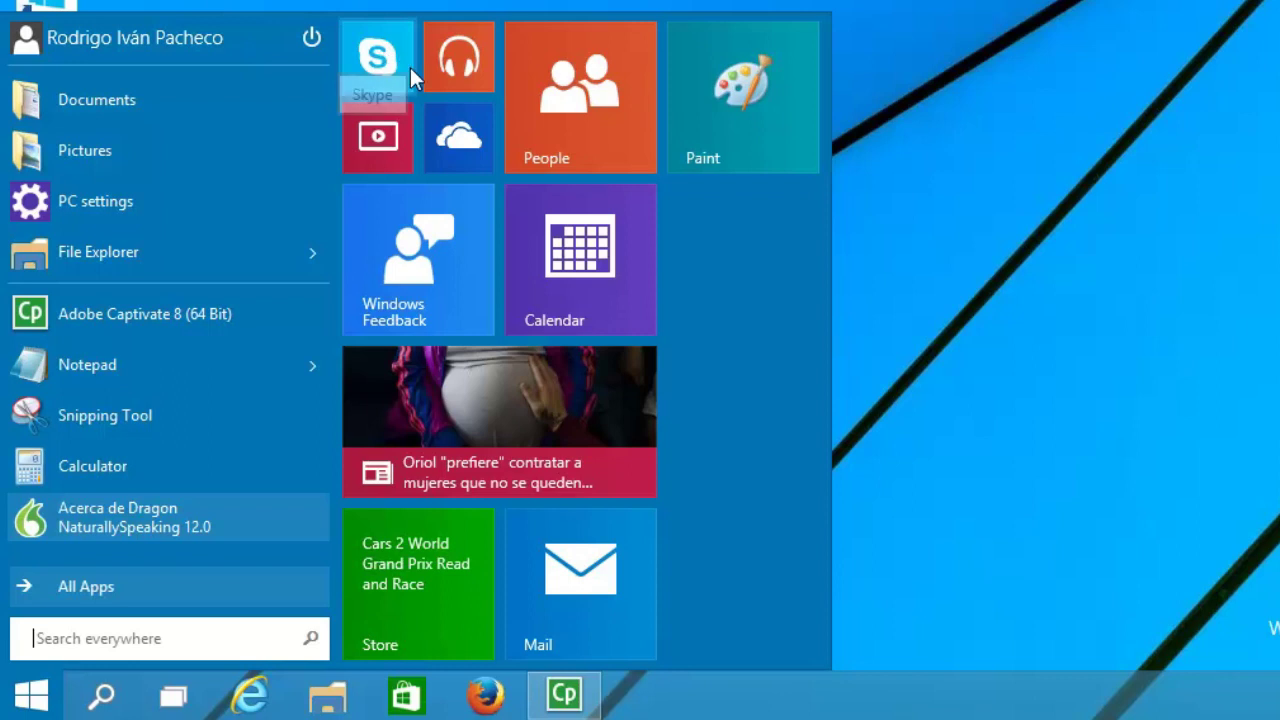
right_click(716, 72)
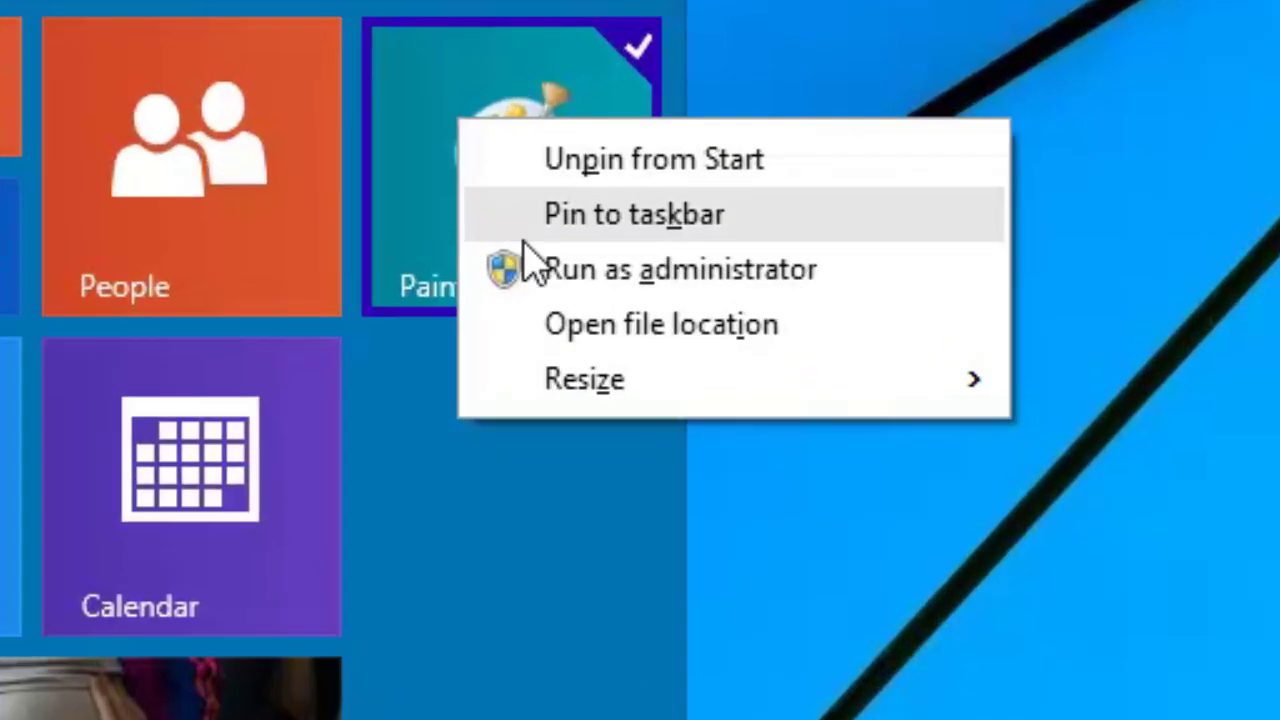
mouse_move(799, 205)
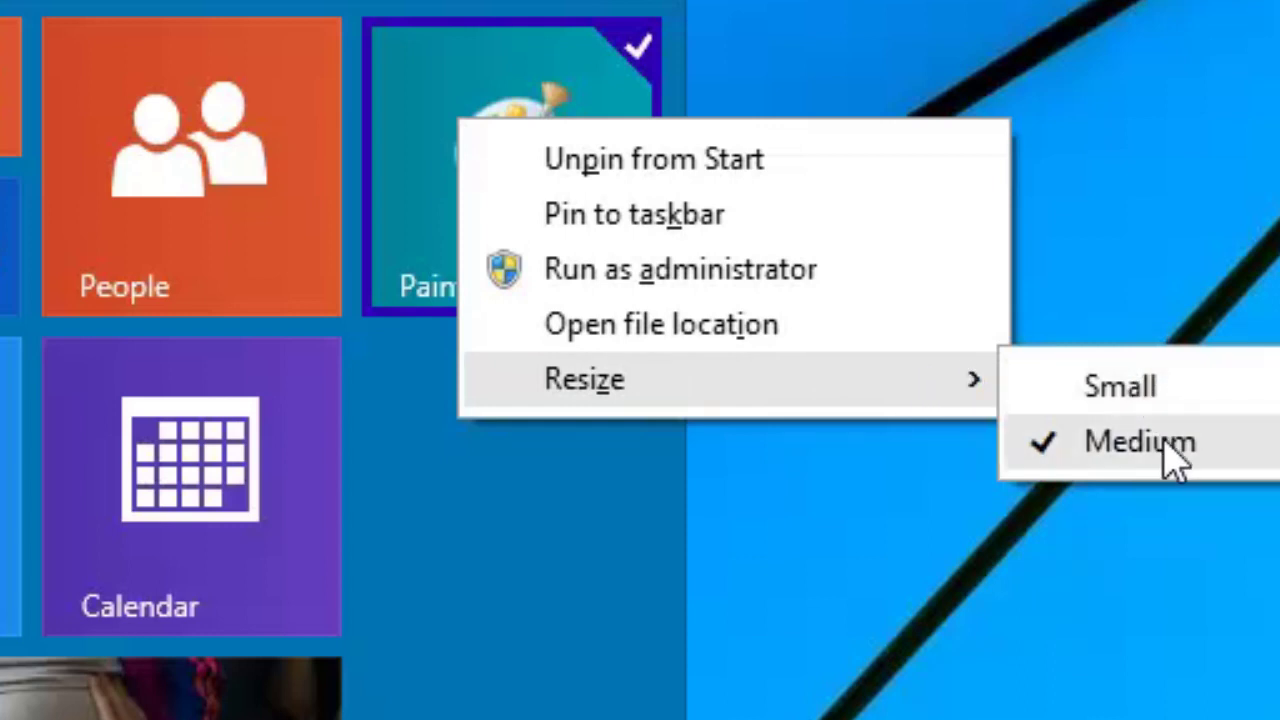
left_click(1141, 392)
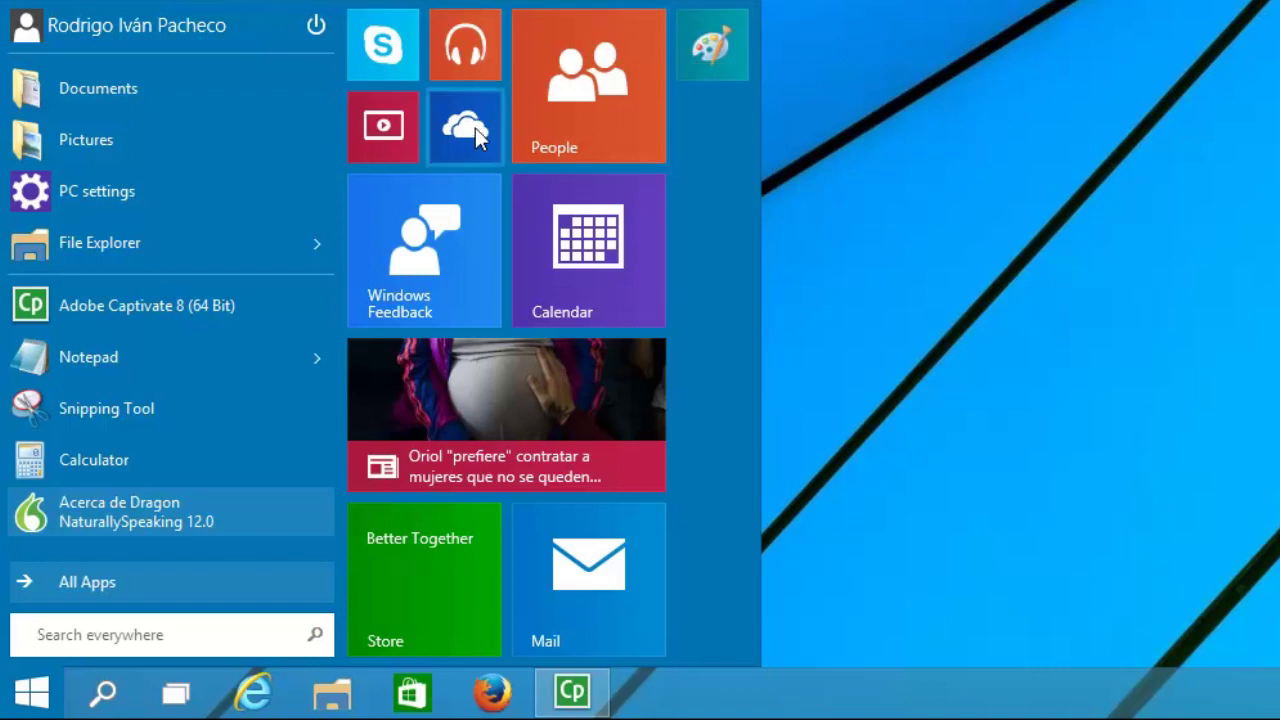
Resize the Skype tile to Medium and close the Start menu.
right_click(375, 44)
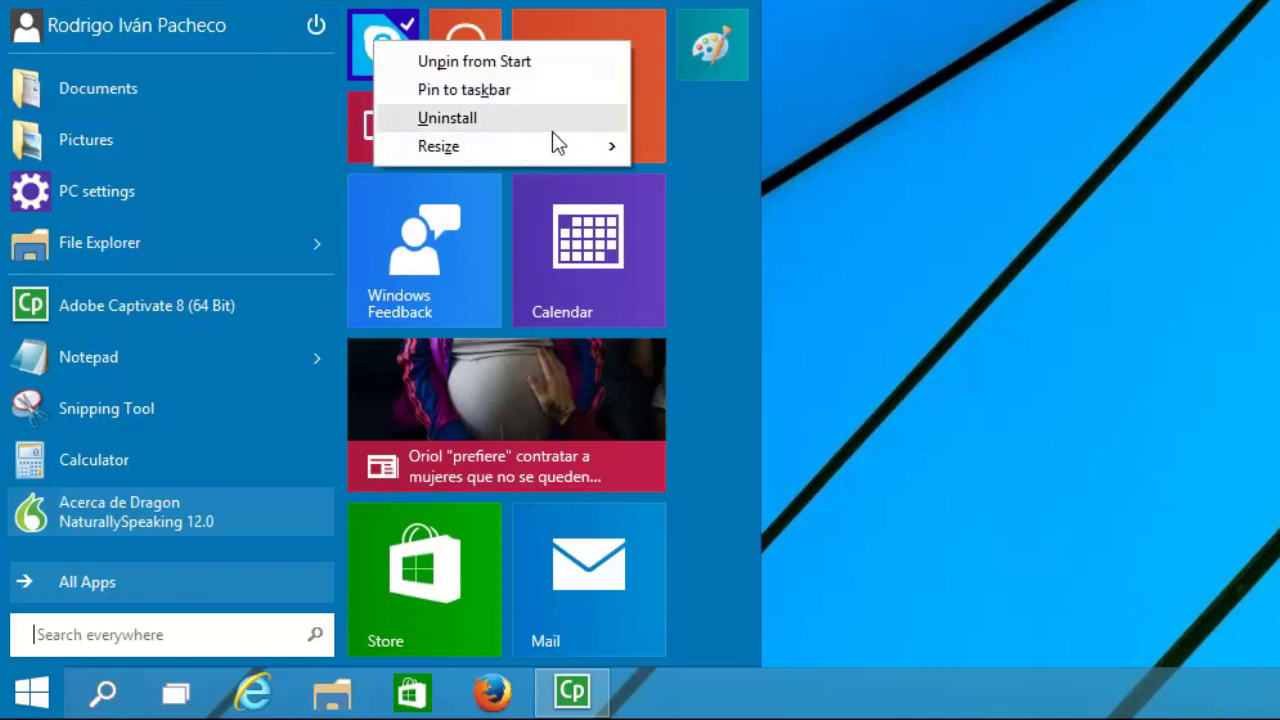
mouse_move(557, 143)
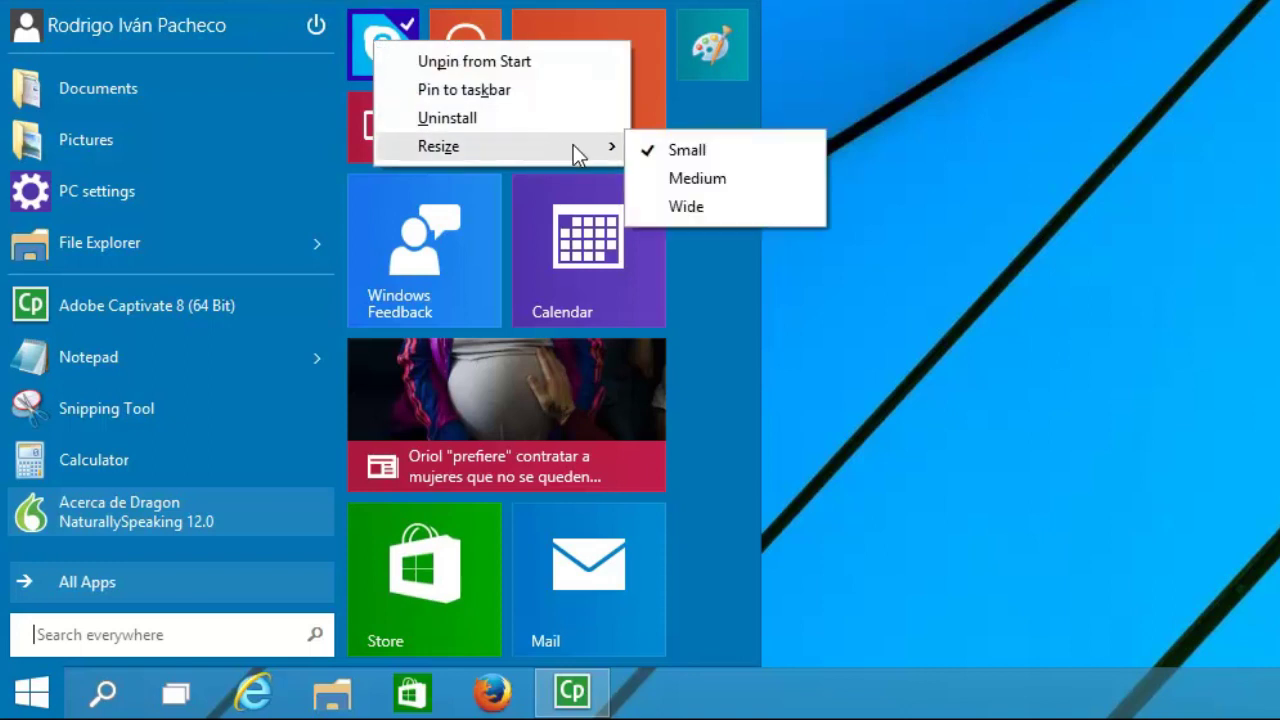
left_click(714, 180)
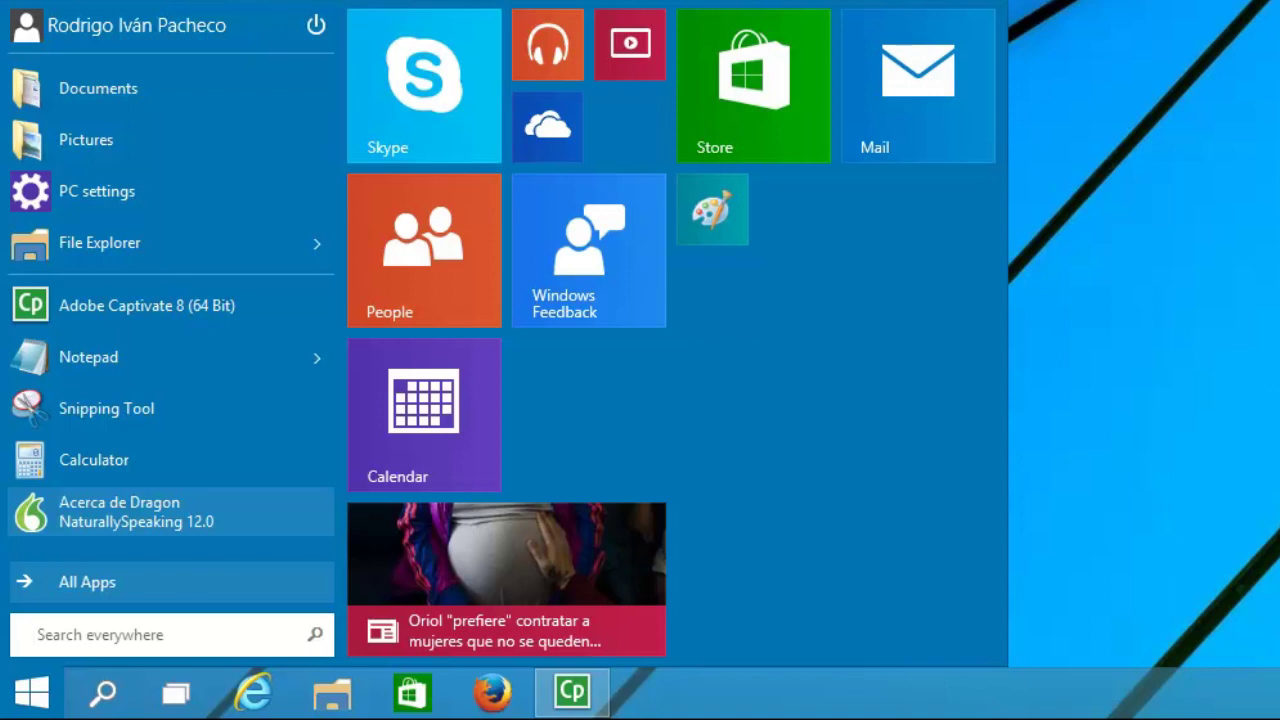
key("Escape")
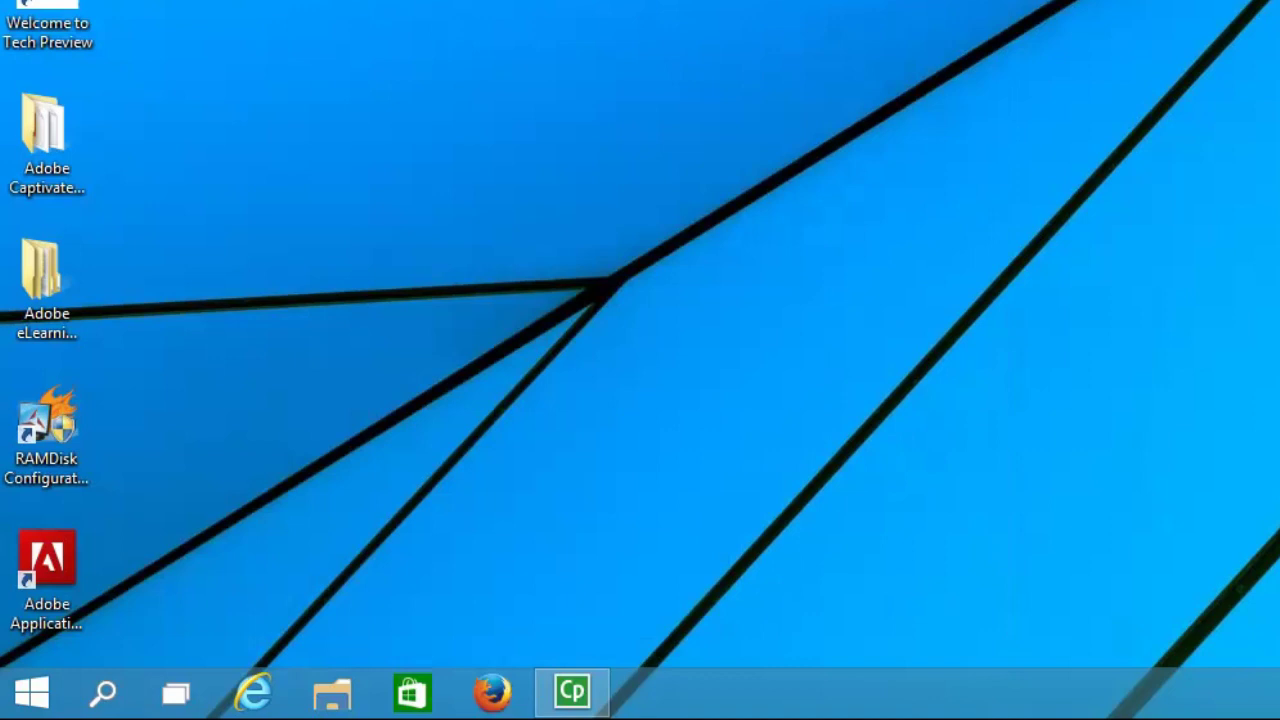
Rearrange the Start menu tiles, placing Paint beside OneDrive, Skype after the small tiles, and Mail beside Calendar.
left_click(25, 705)
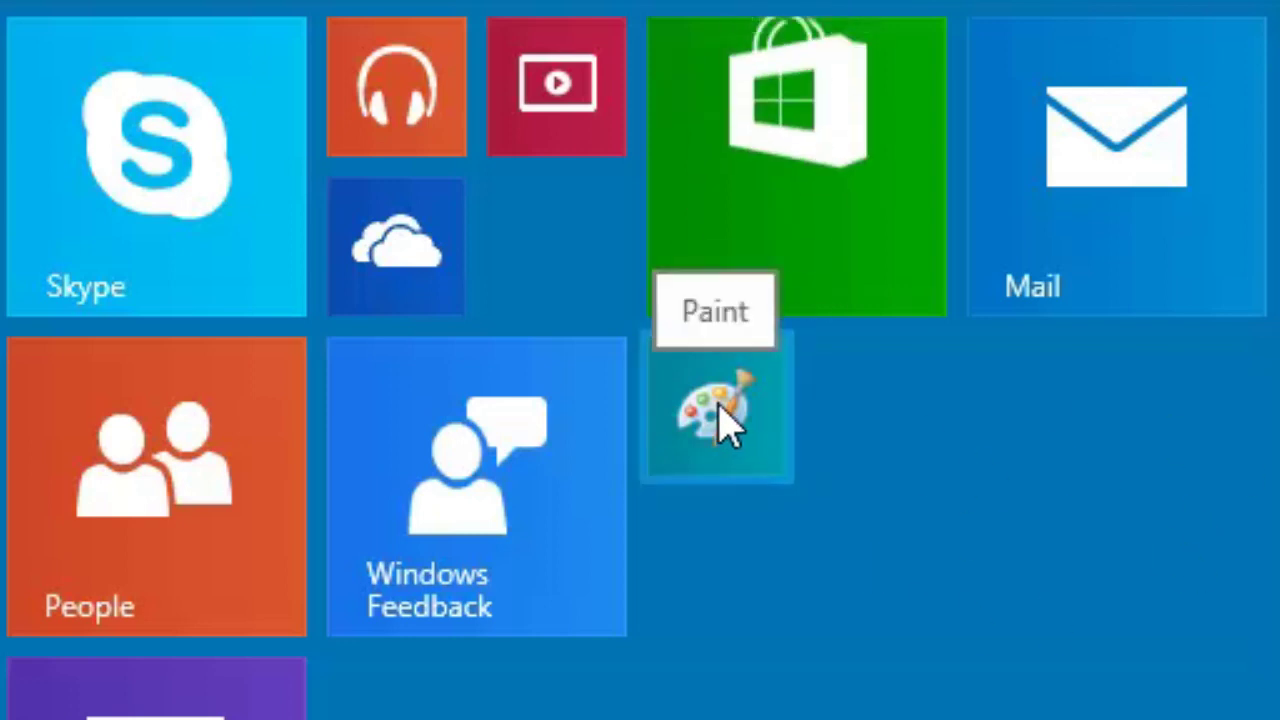
mouse_move(718, 406)
left_mouse_down()
mouse_move(583, 264)
mouse_move(536, 266)
left_mouse_up()
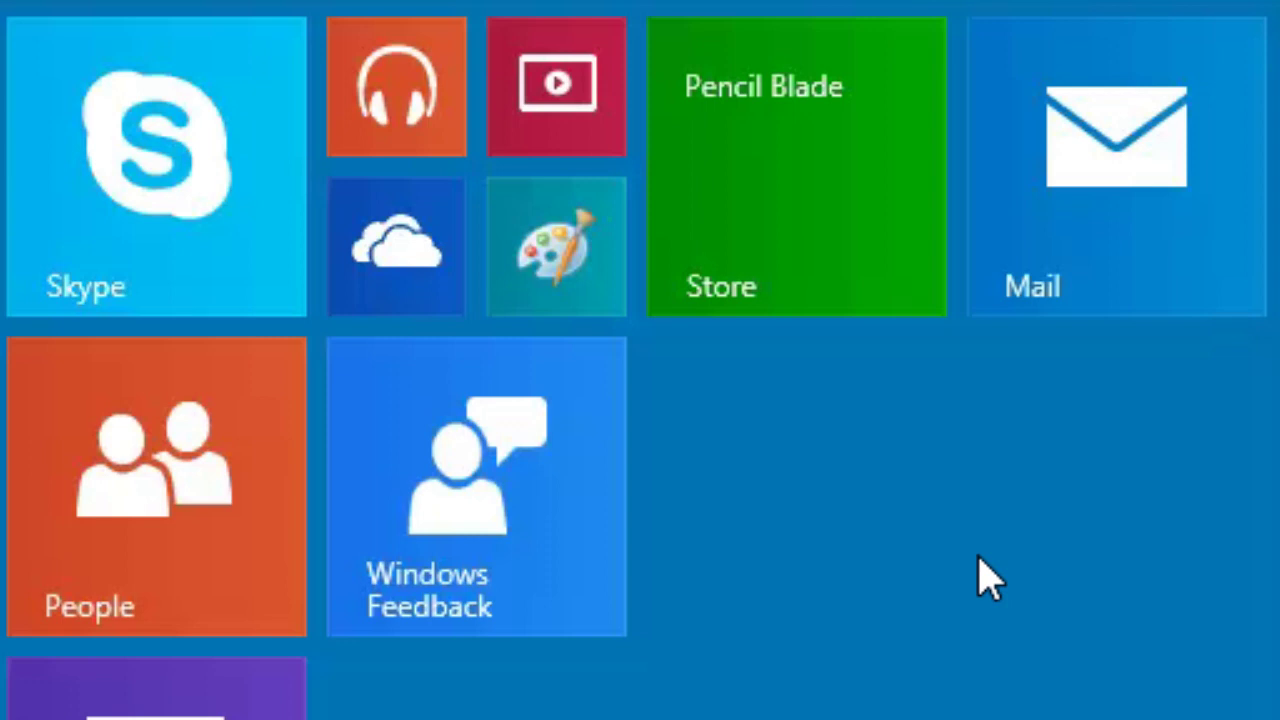
left_click_drag(163, 171, 509, 200)
left_click_drag(1035, 212, 729, 529)
left_click_drag(1100, 210, 440, 705)
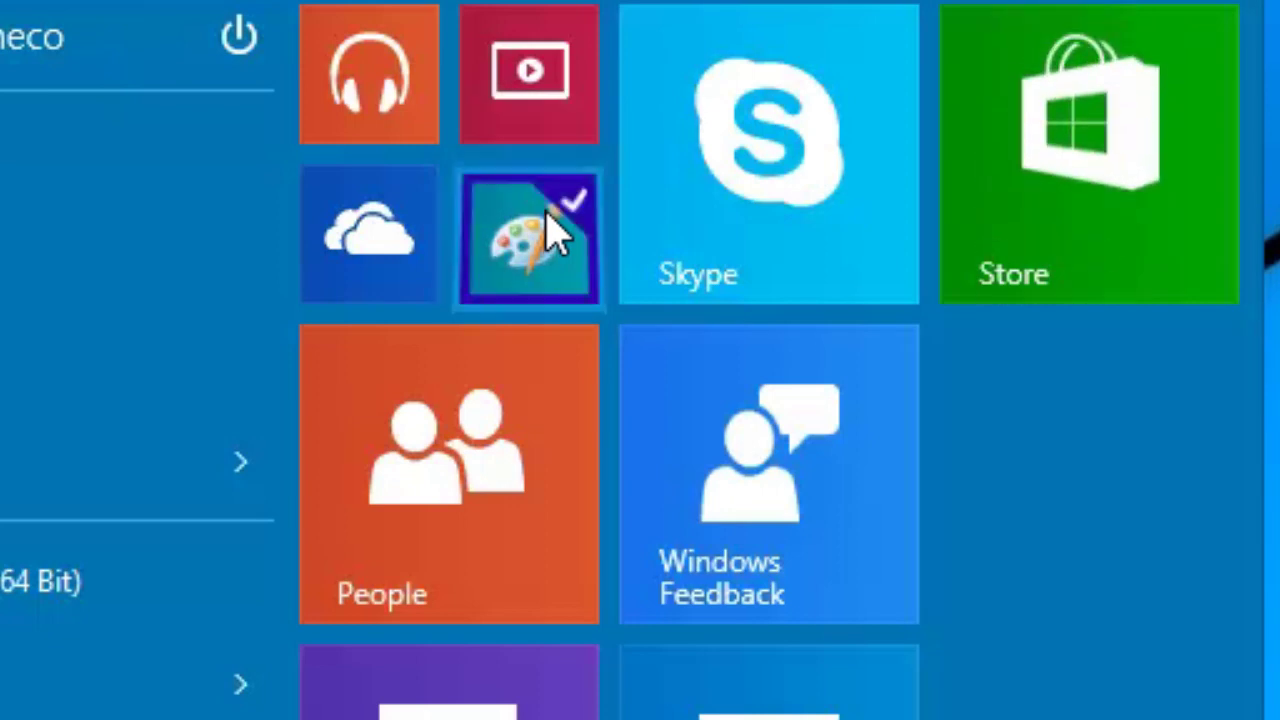
Unpin the Paint tile from Start and view Paint's recent files from the program list.
right_click(556, 232)
mouse_move(914, 486)
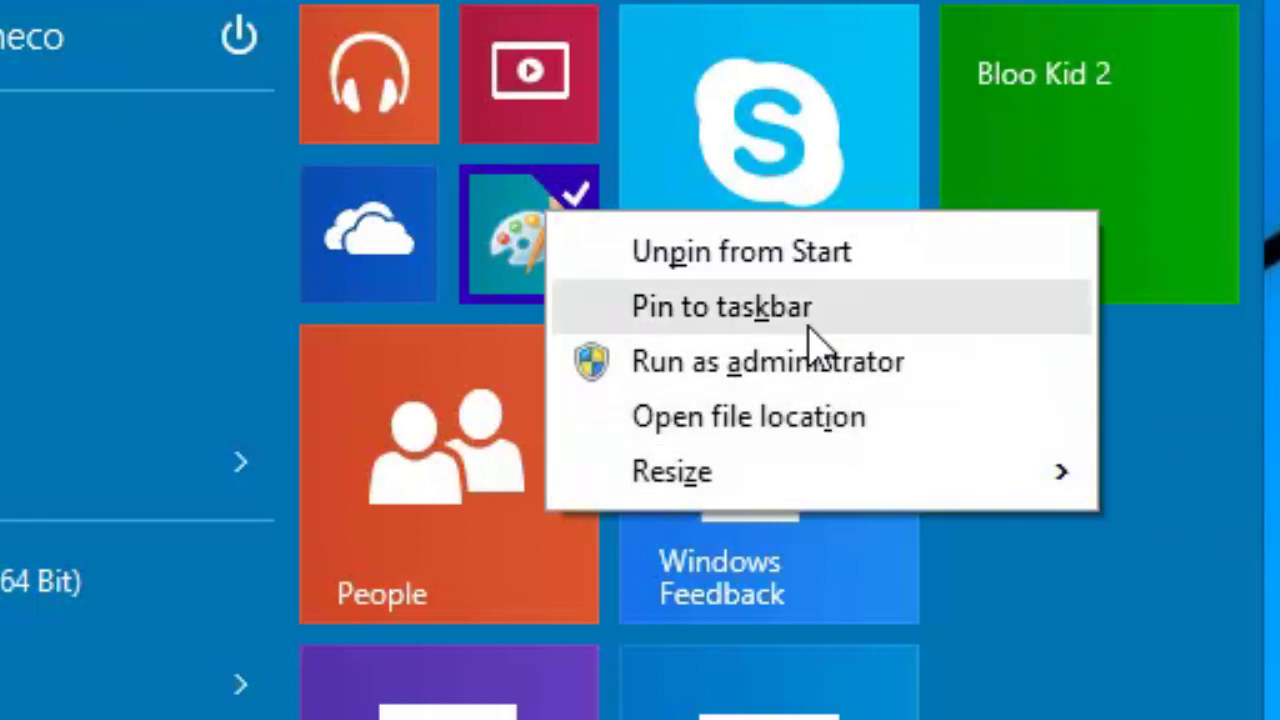
left_click(813, 252)
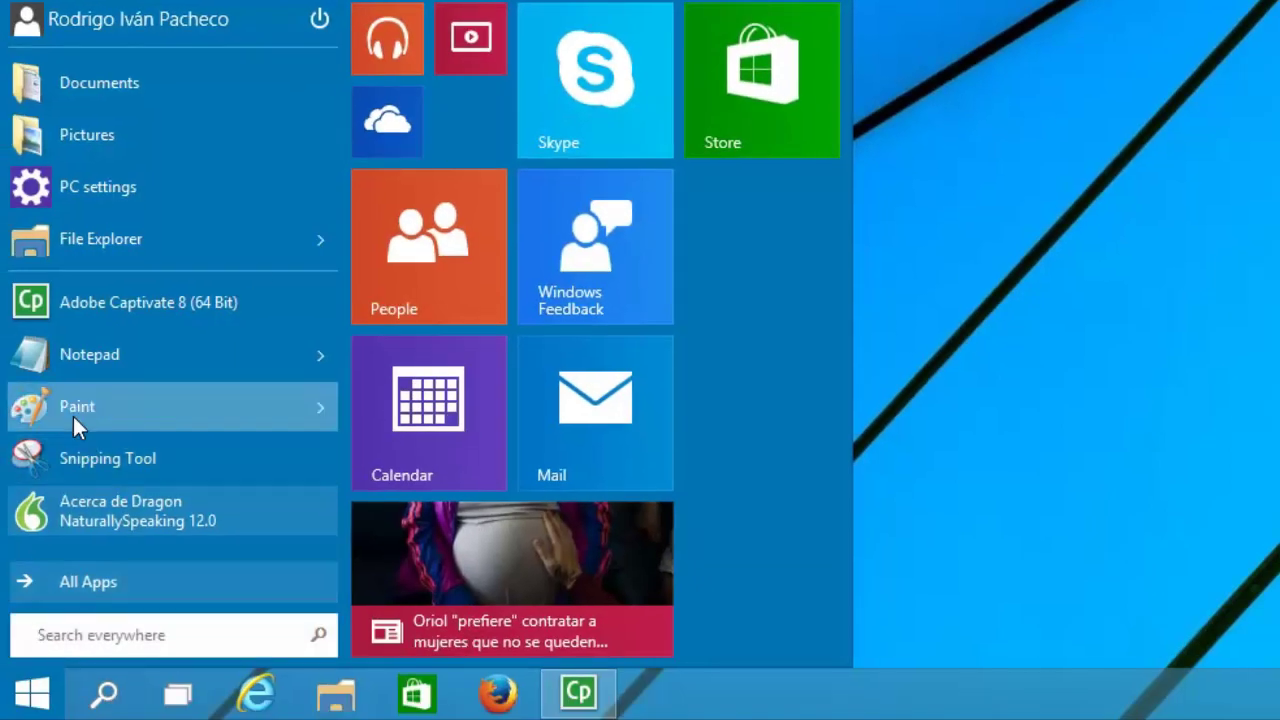
mouse_move(91, 421)
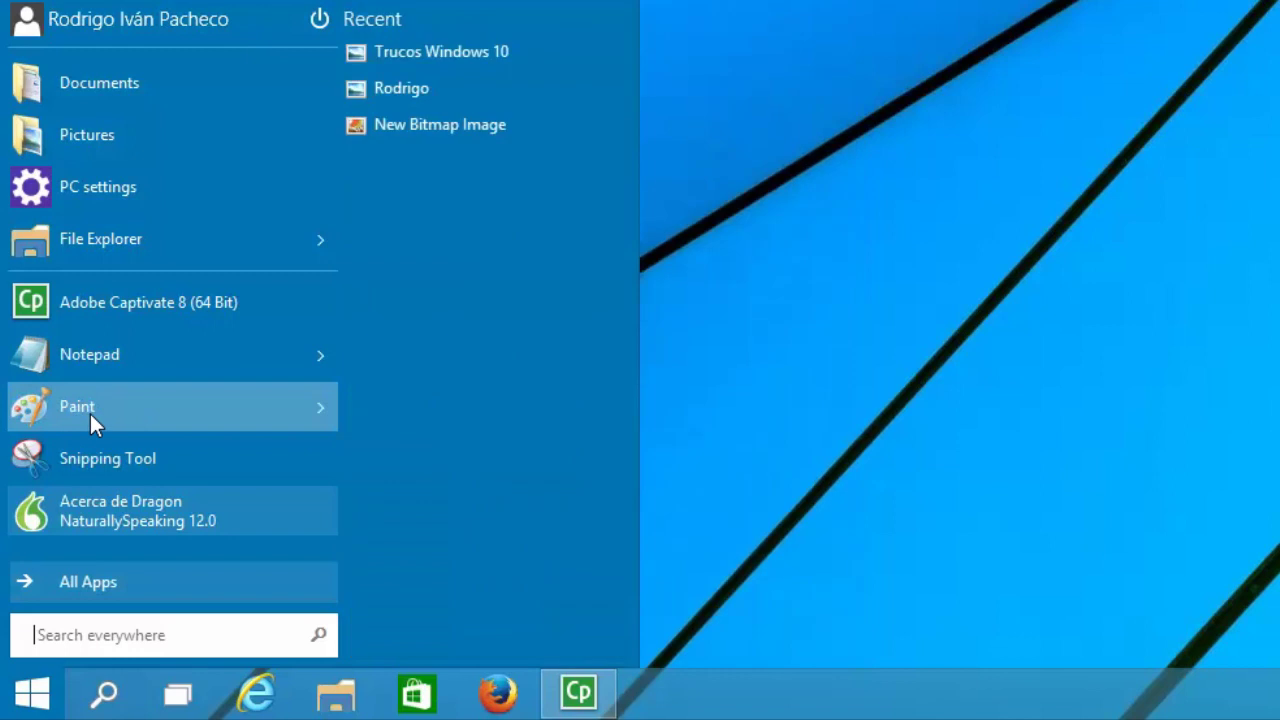
left_click(956, 254)
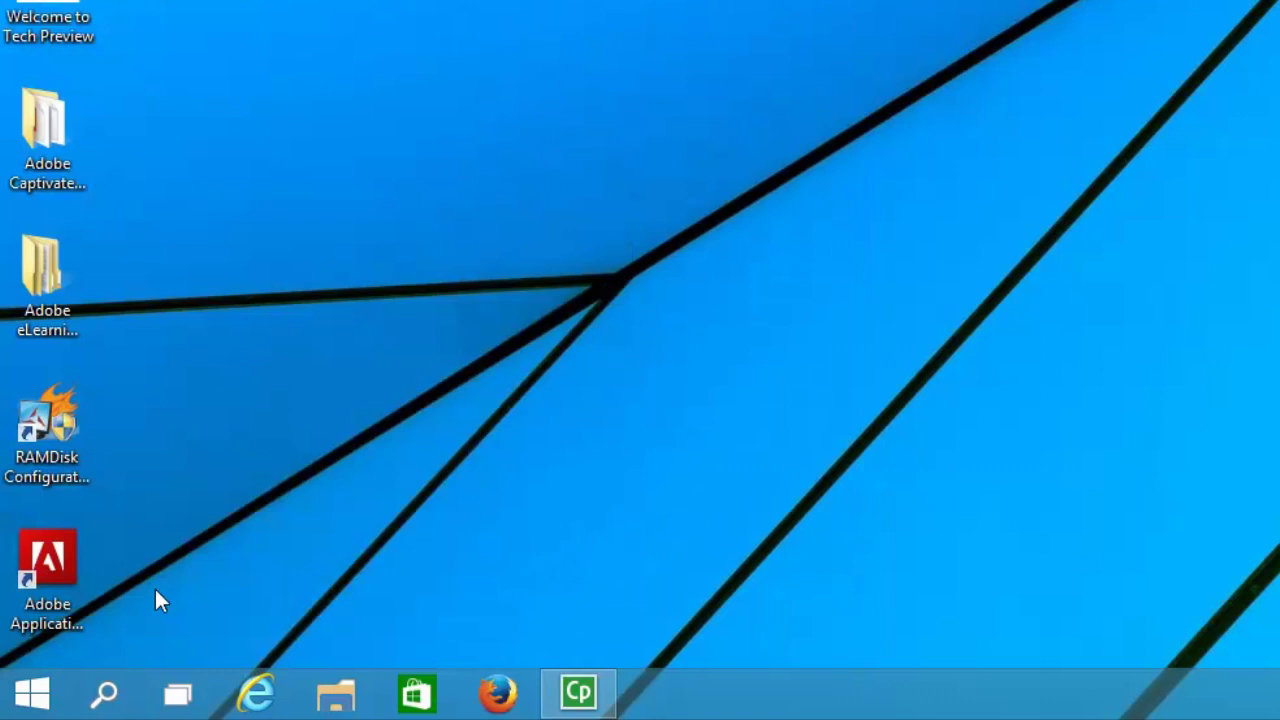
left_click(22, 700)
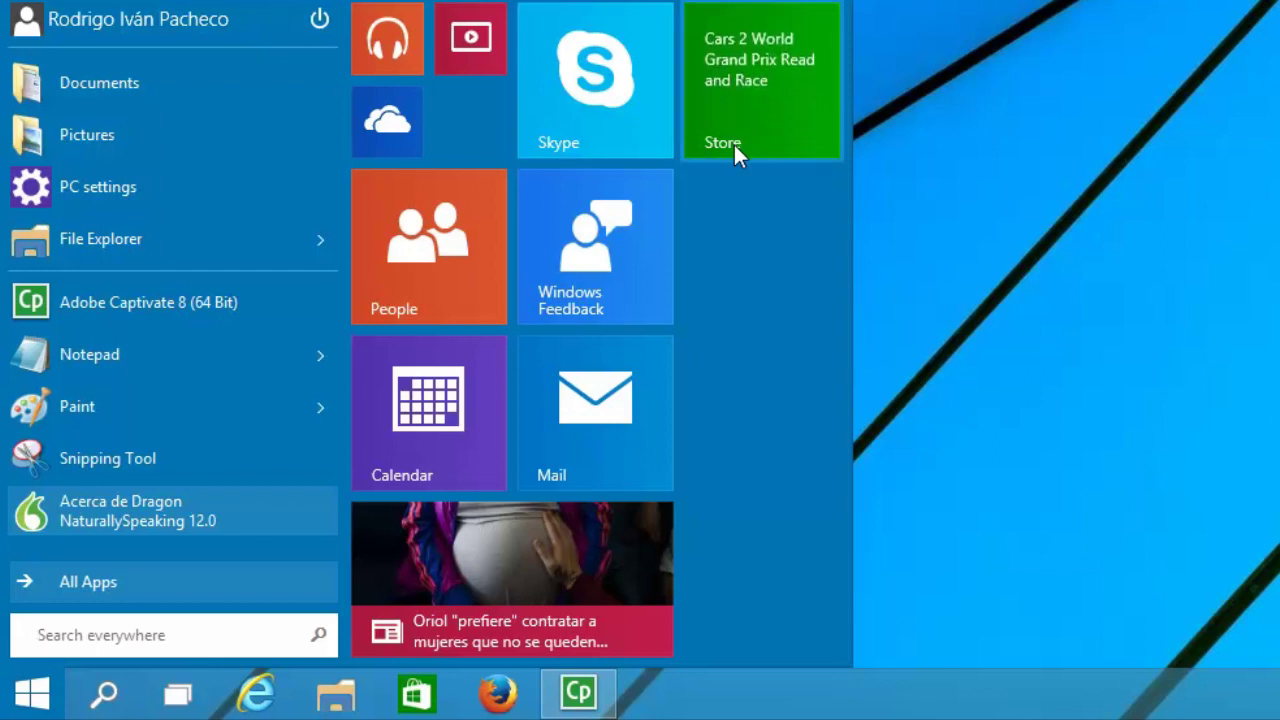
left_click(931, 265)
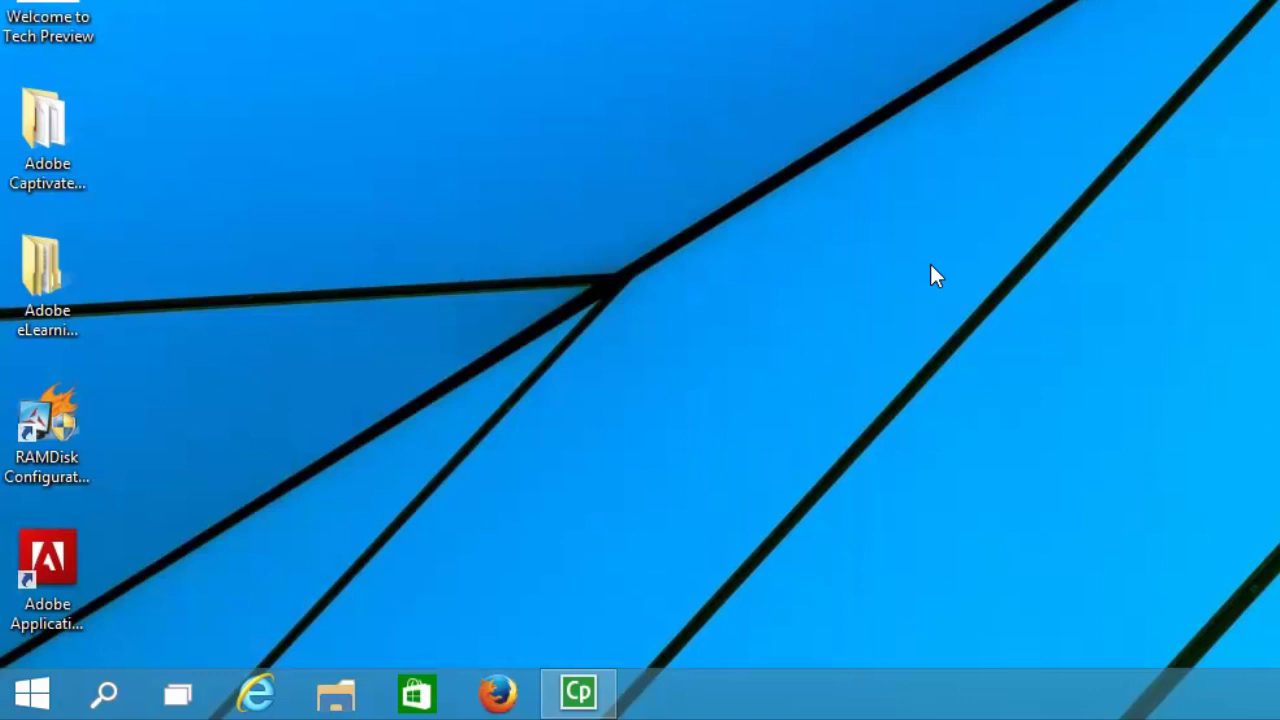
left_click(27, 703)
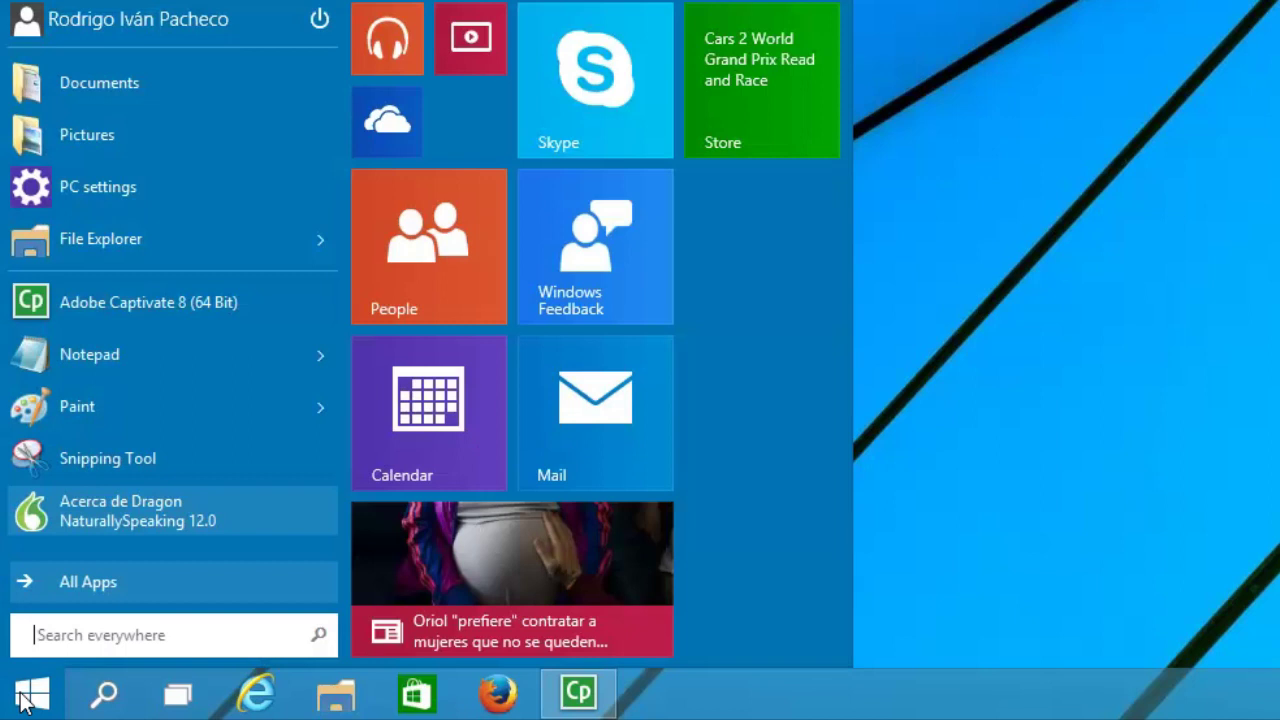
key("Escape")
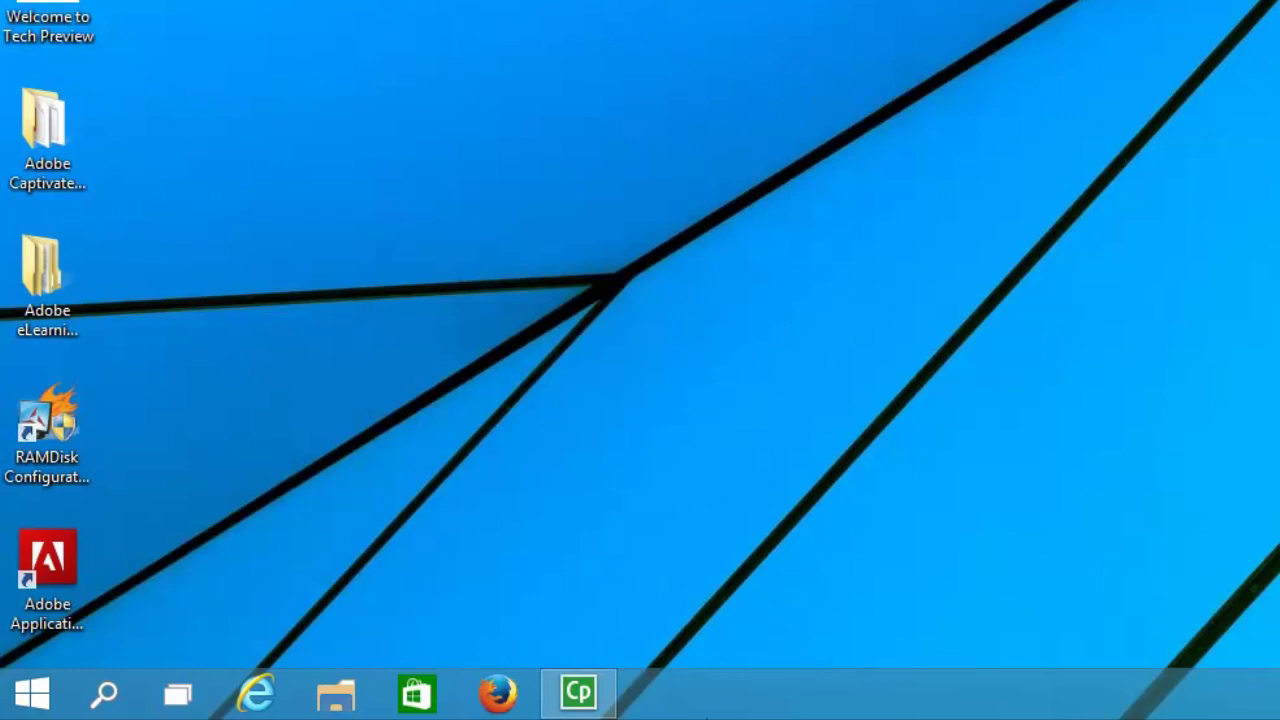
In the taskbar and Start menu properties, disable "Use the Start menu instead of the Start screen" and apply the change.
right_click(736, 682)
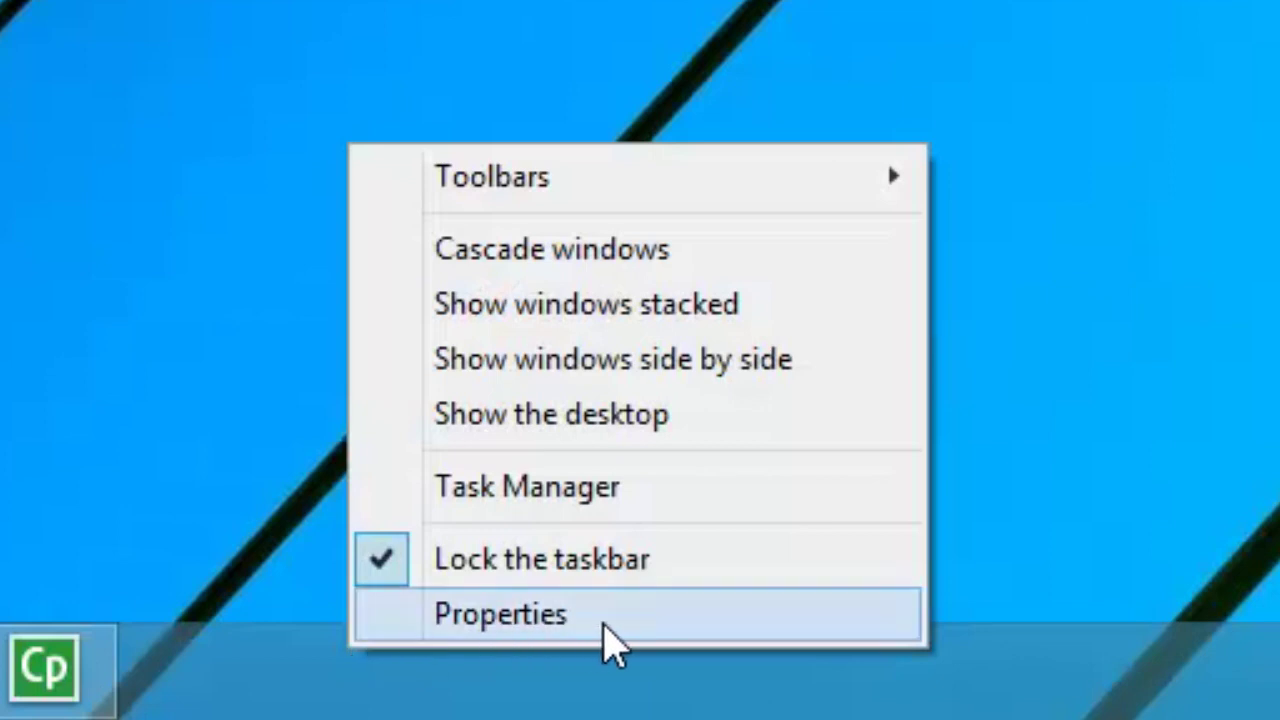
left_click(666, 615)
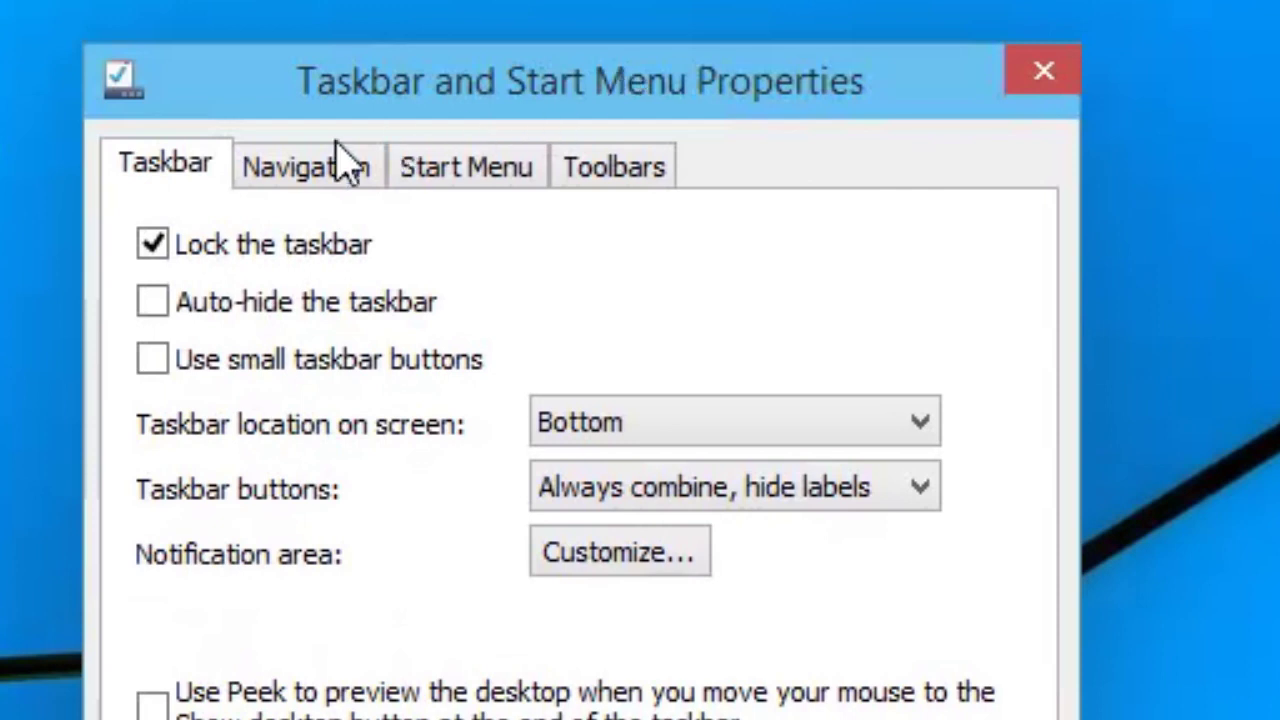
left_click(490, 180)
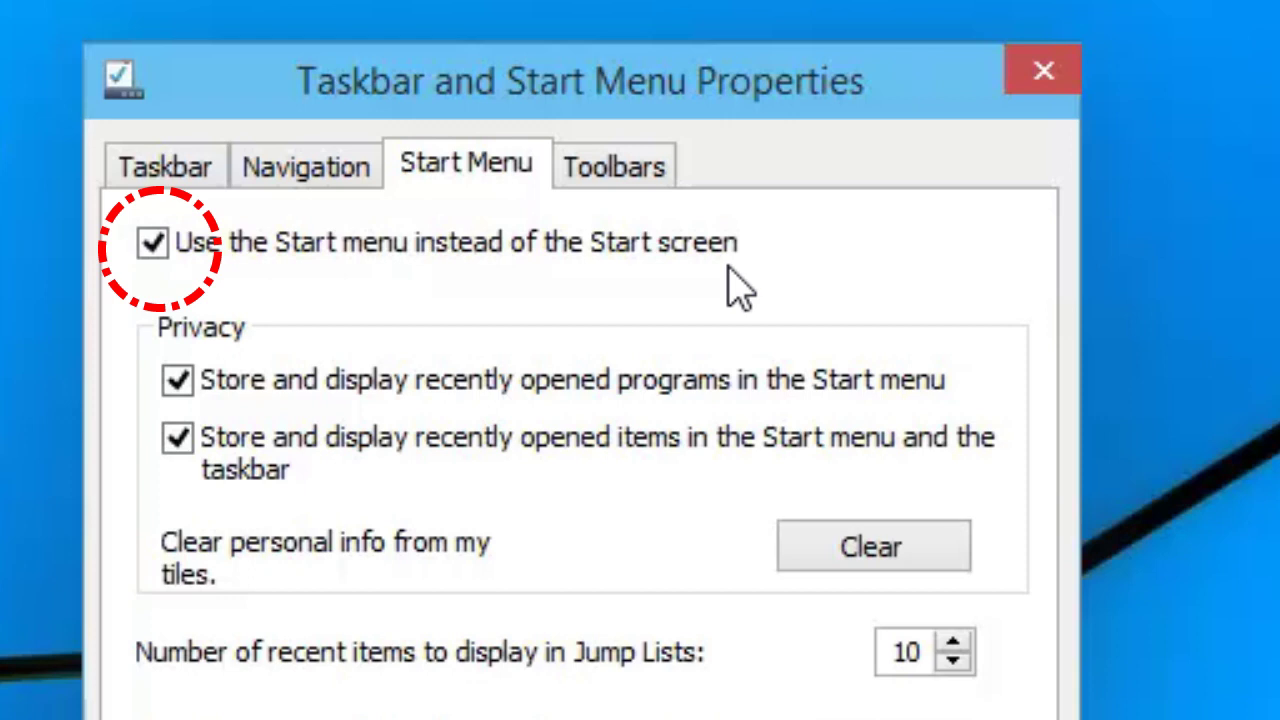
left_click(168, 250)
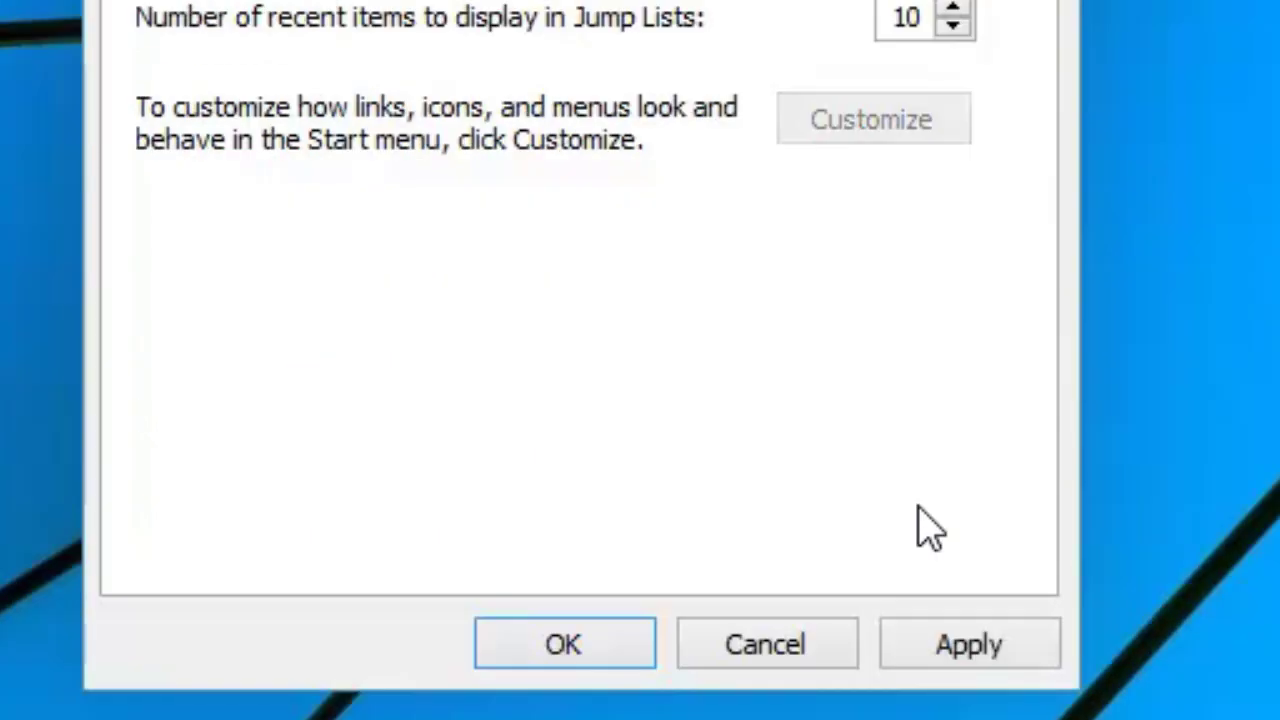
left_click(962, 648)
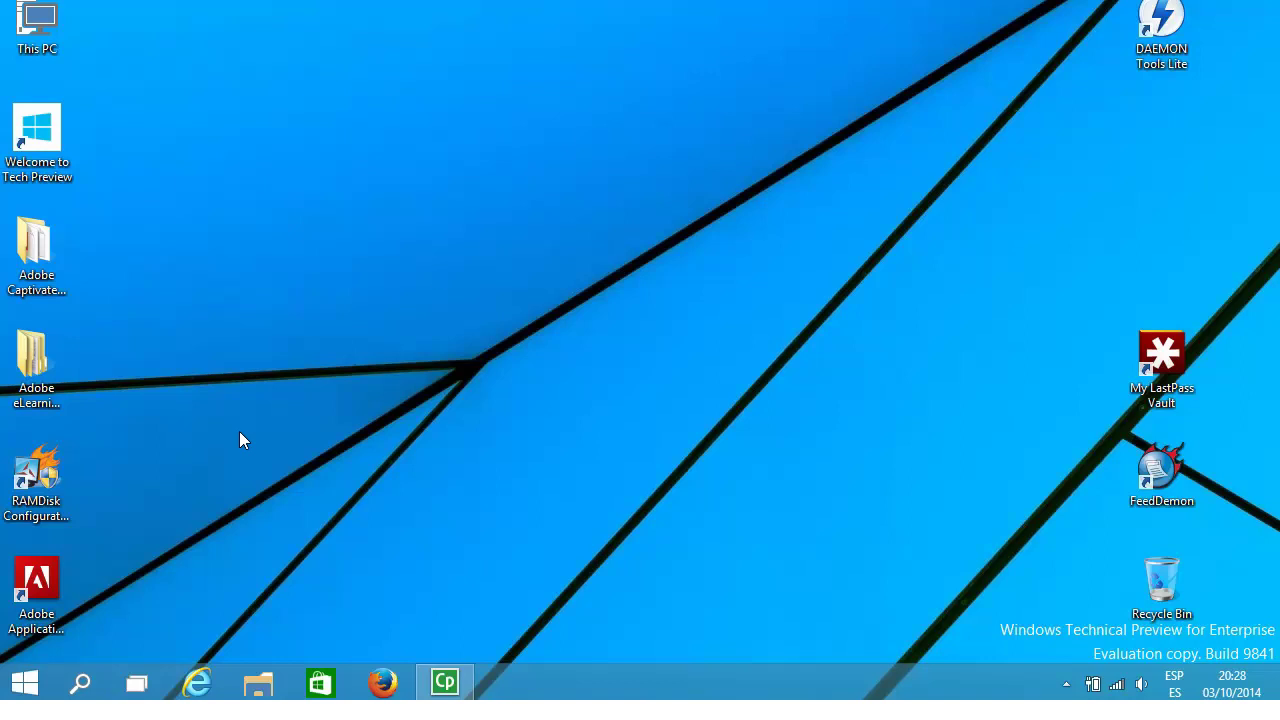
Open the full-size Start screen, look through its tiles, and return to the desktop.
left_click(24, 684)
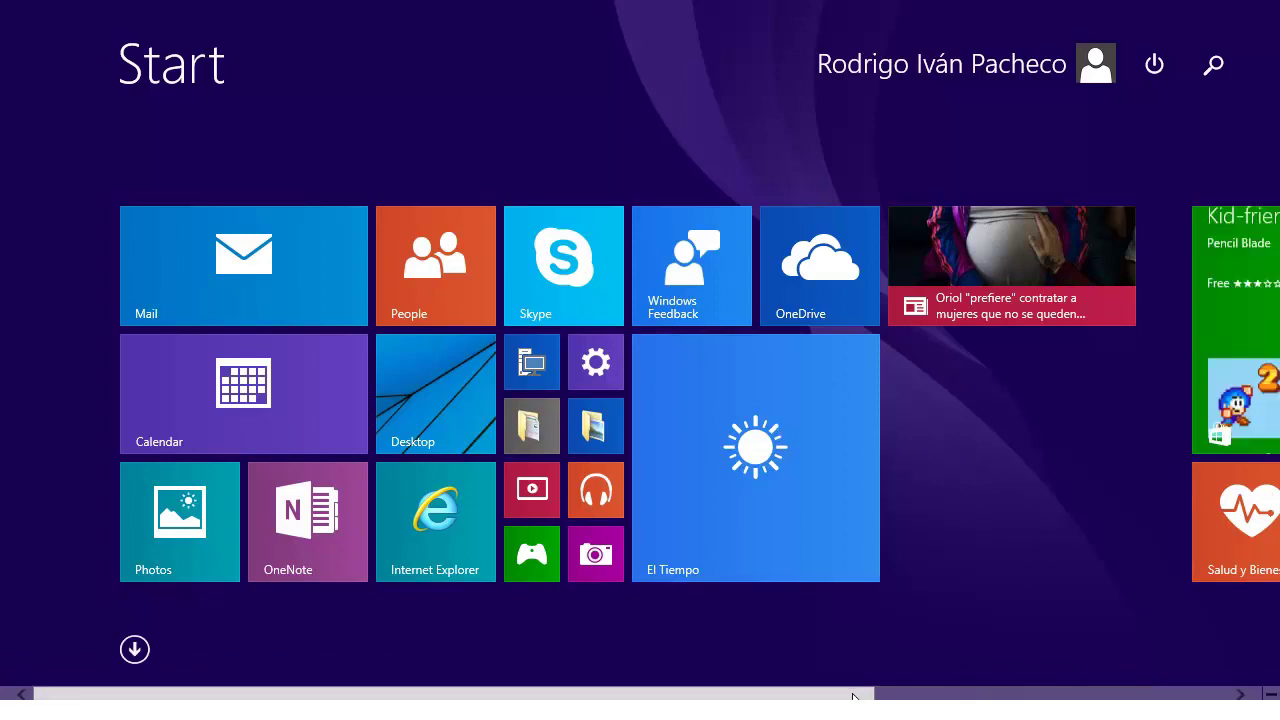
scroll(640, 400, "down", 3)
scroll(640, 400, "up", 3)
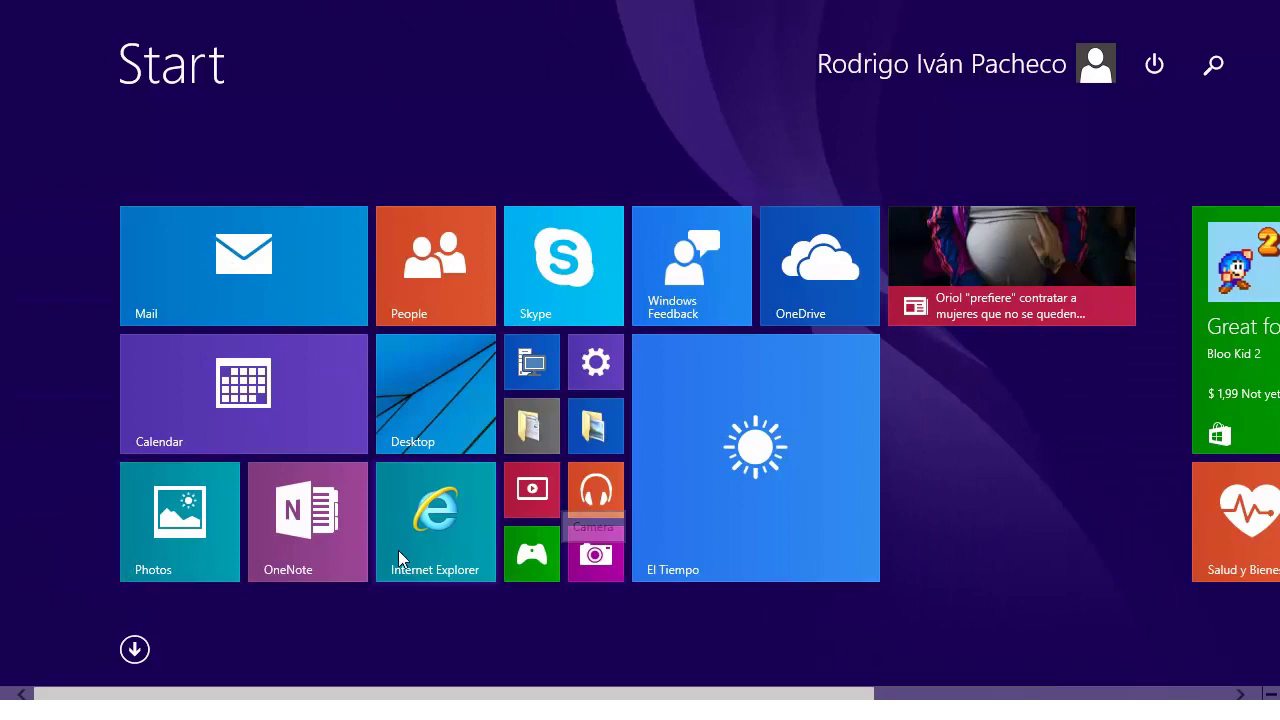
left_click(460, 345)
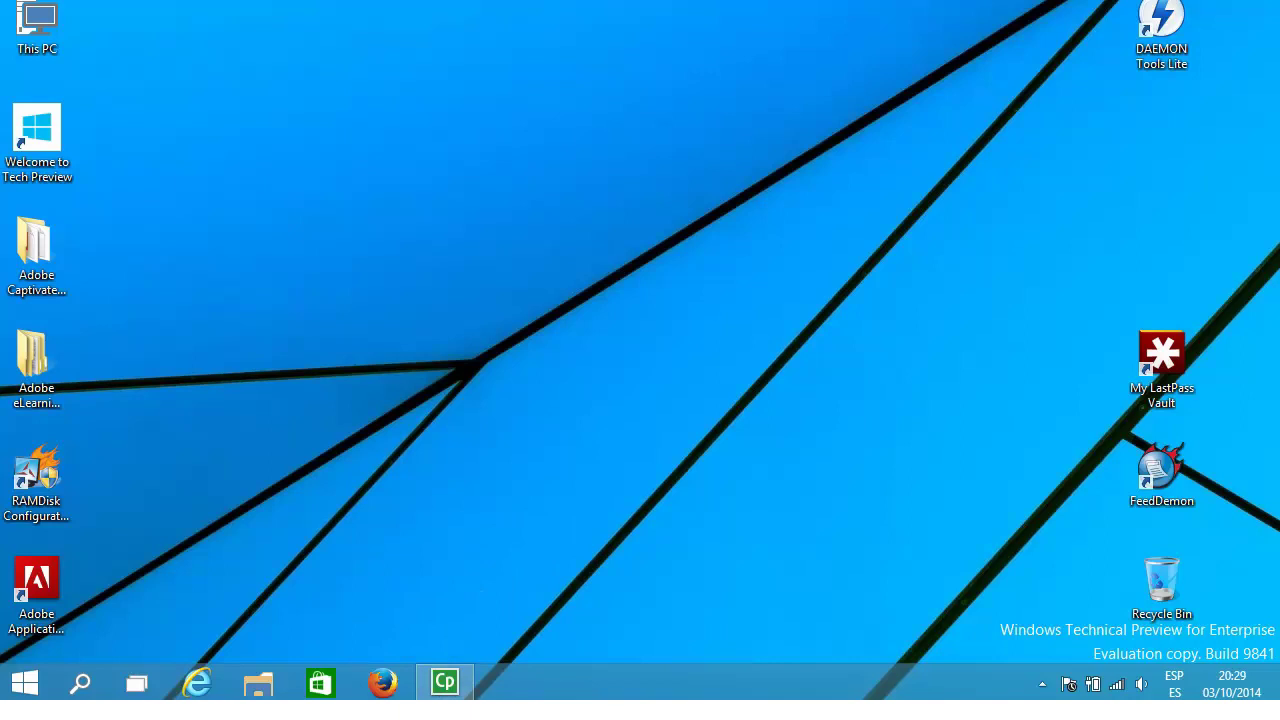
In the taskbar and Start menu properties, enable "Use the Start menu instead of the Start screen" and apply the change.
right_click(619, 692)
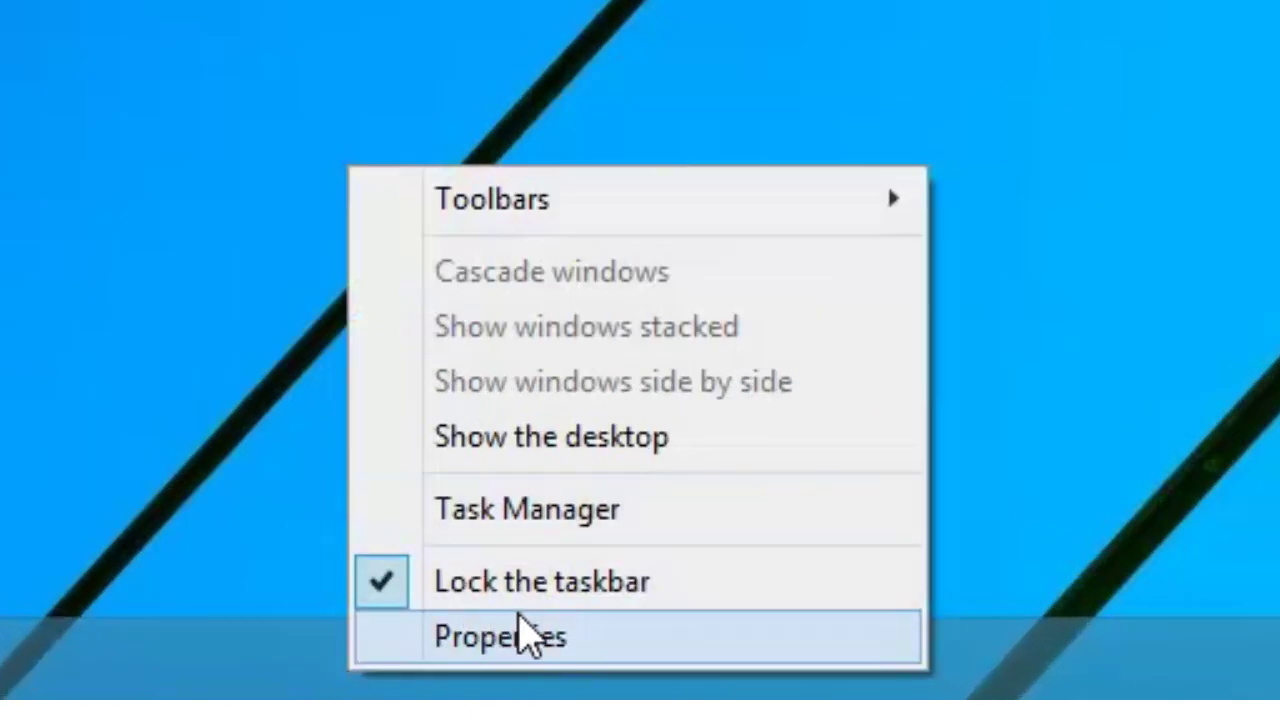
left_click(534, 637)
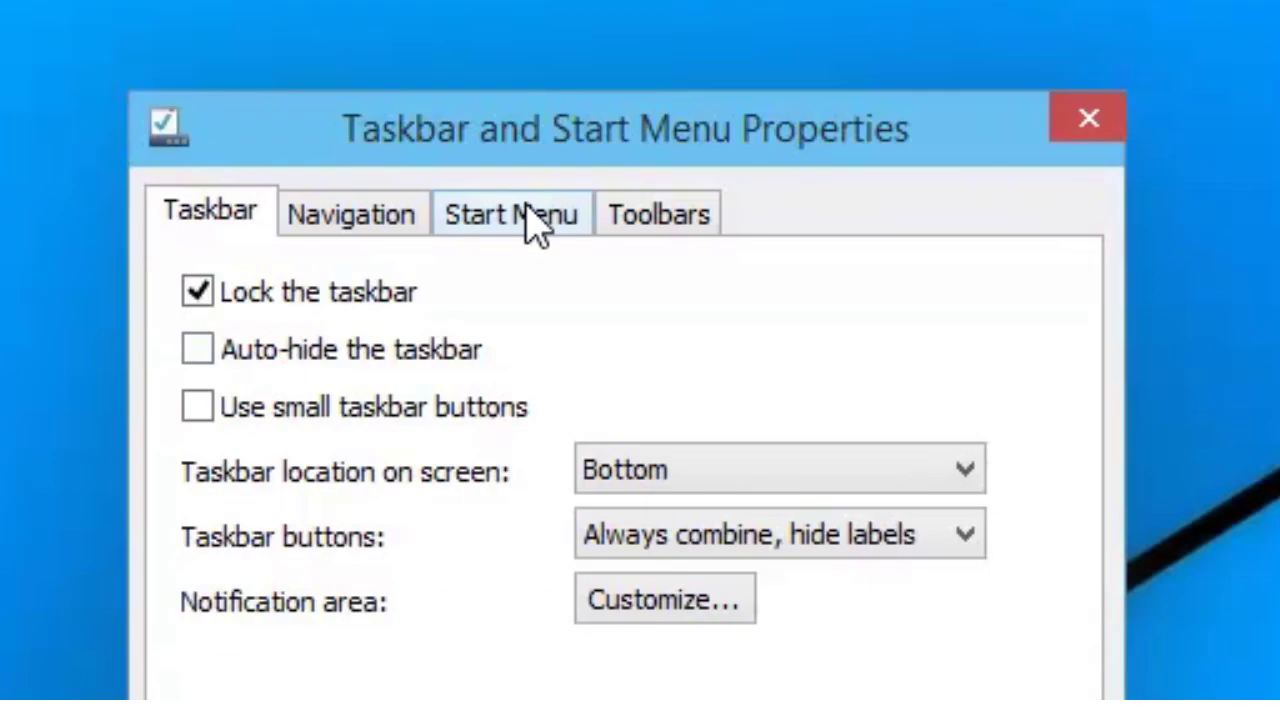
left_click(531, 223)
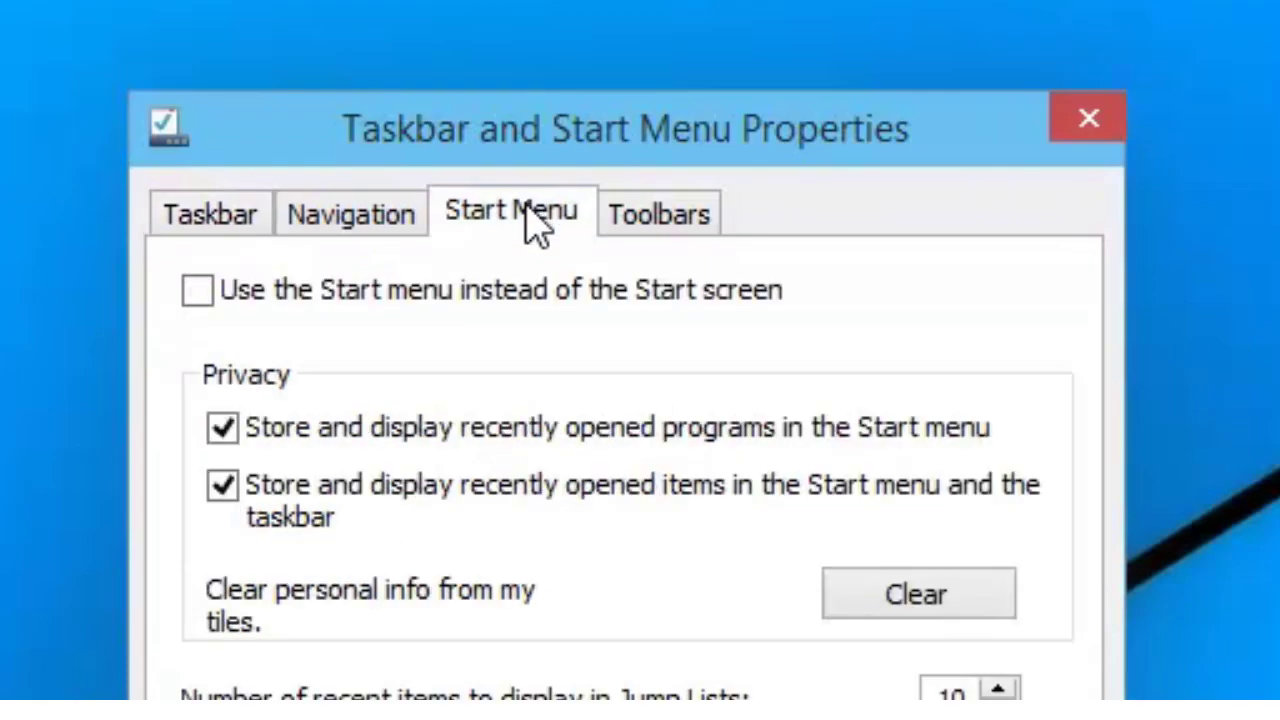
left_click(197, 289)
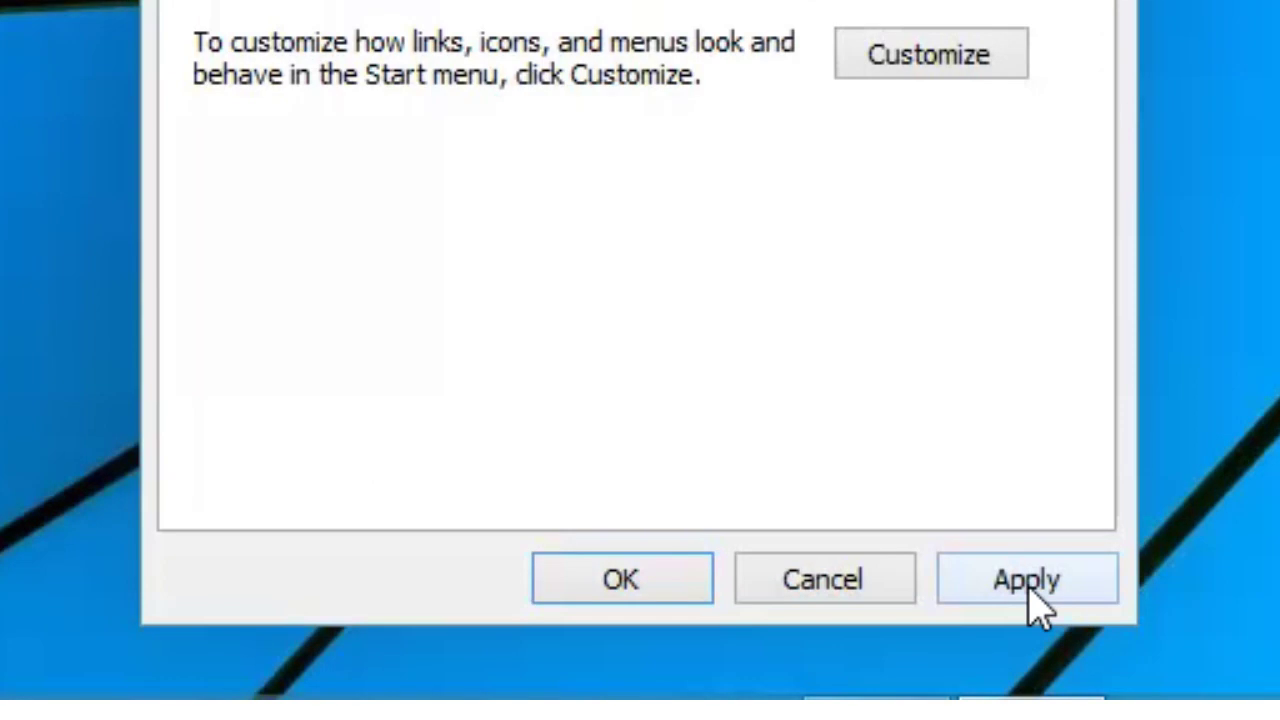
left_click(1030, 598)
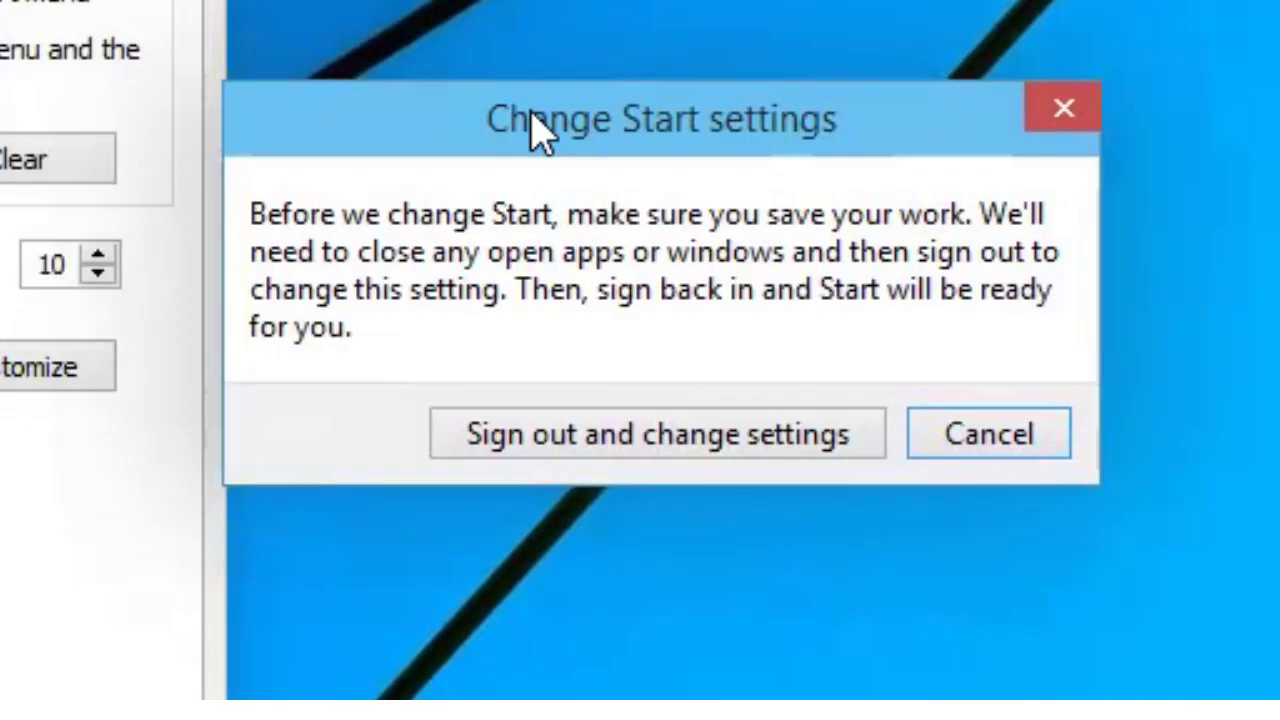
left_click_drag(531, 112, 593, 131)
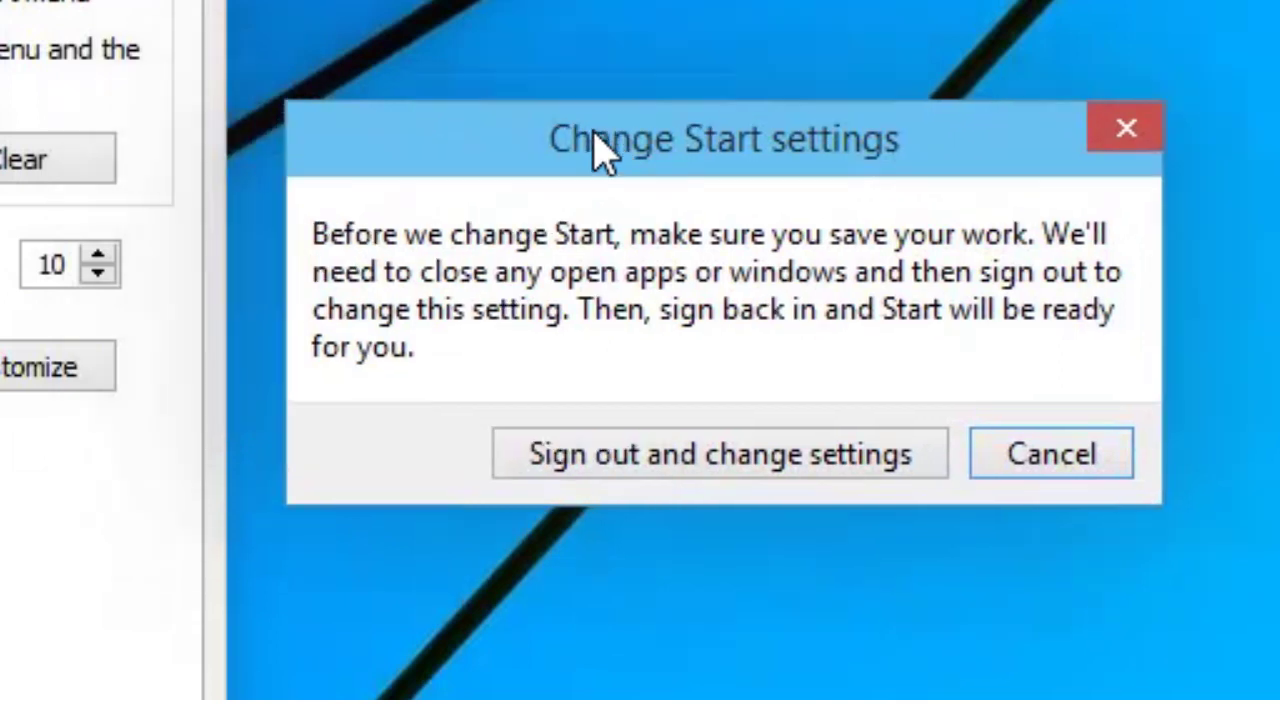